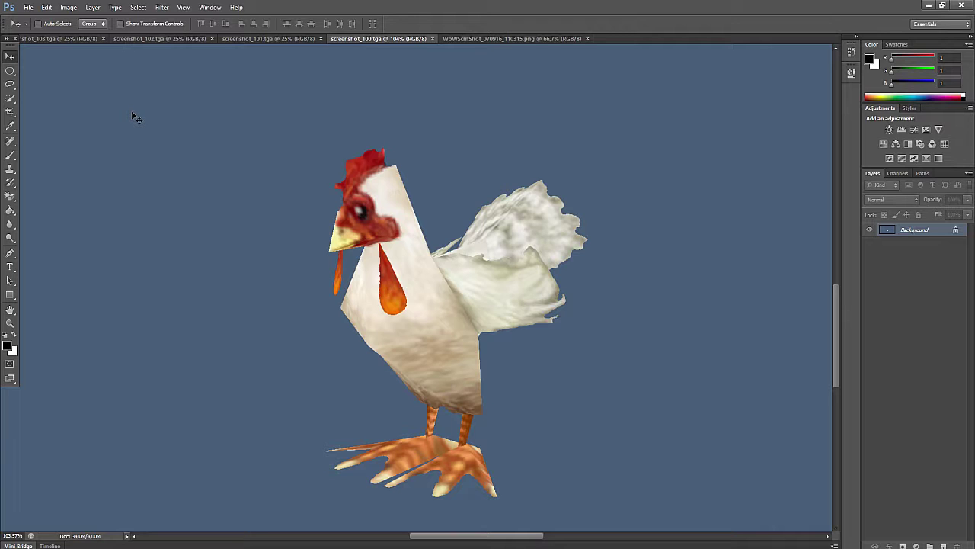
Start a new document from the File menu, keeping Pixels as the width unit.
left_click(28, 8)
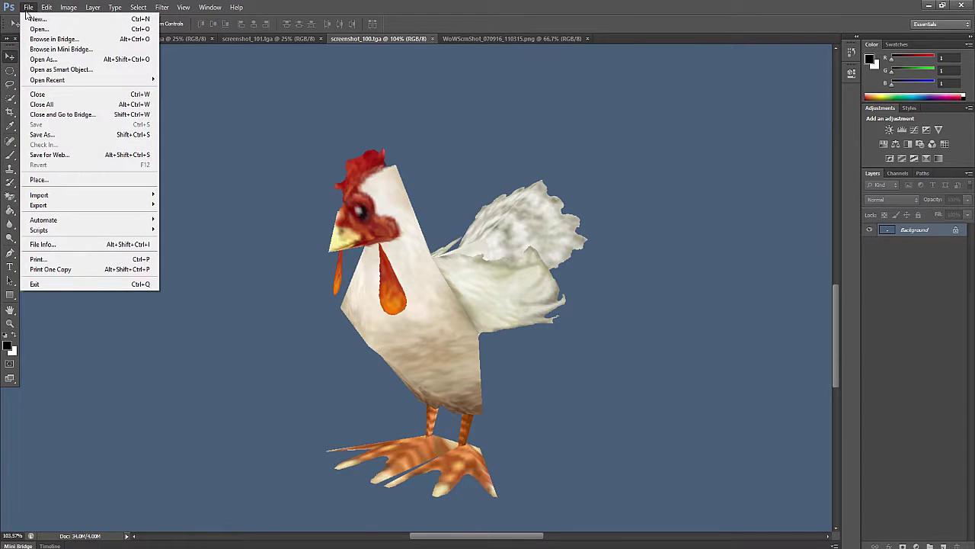
left_click(32, 16)
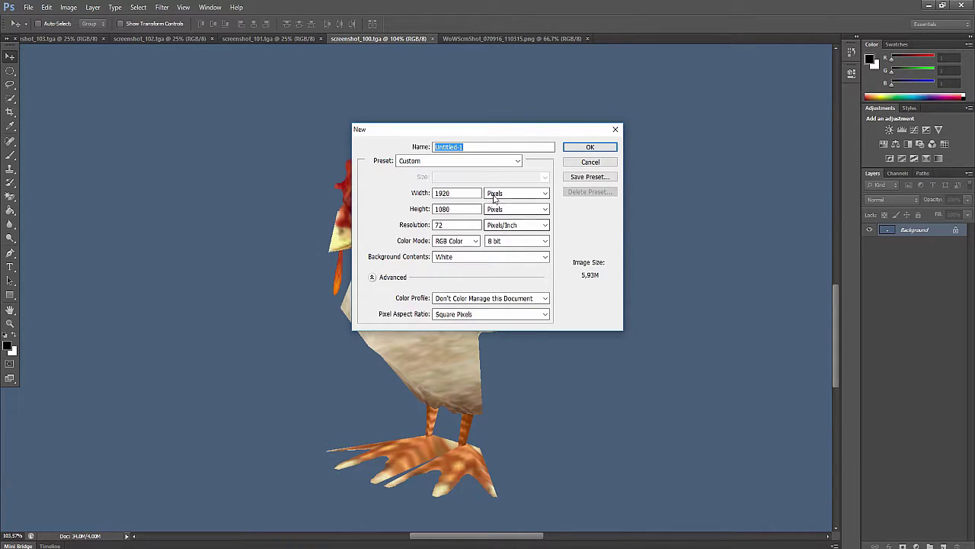
key("Tab")
left_click(510, 197)
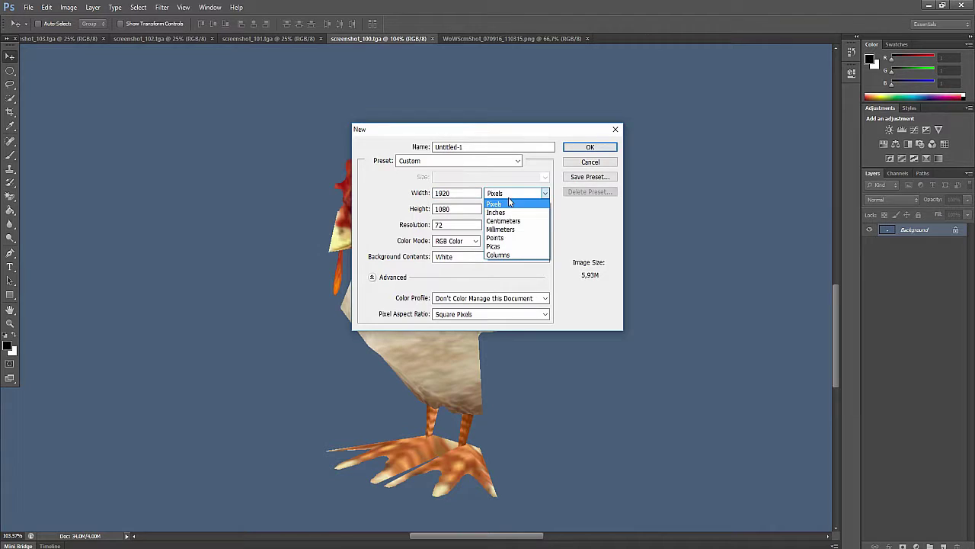
left_click(508, 196)
key("shift+Tab")
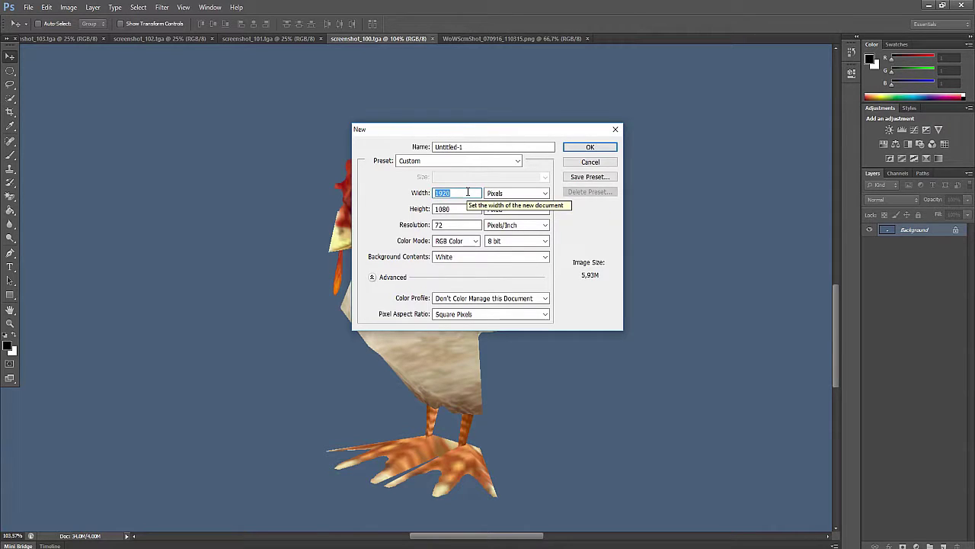
Set width 800 and height 800 pixels and create the blank document.
key("Tab")
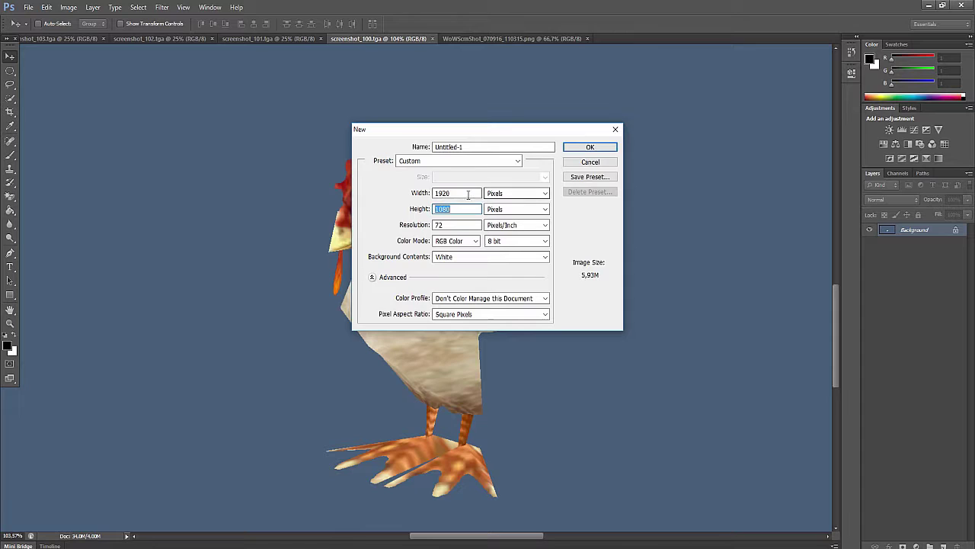
key("shift+Tab")
type("800")
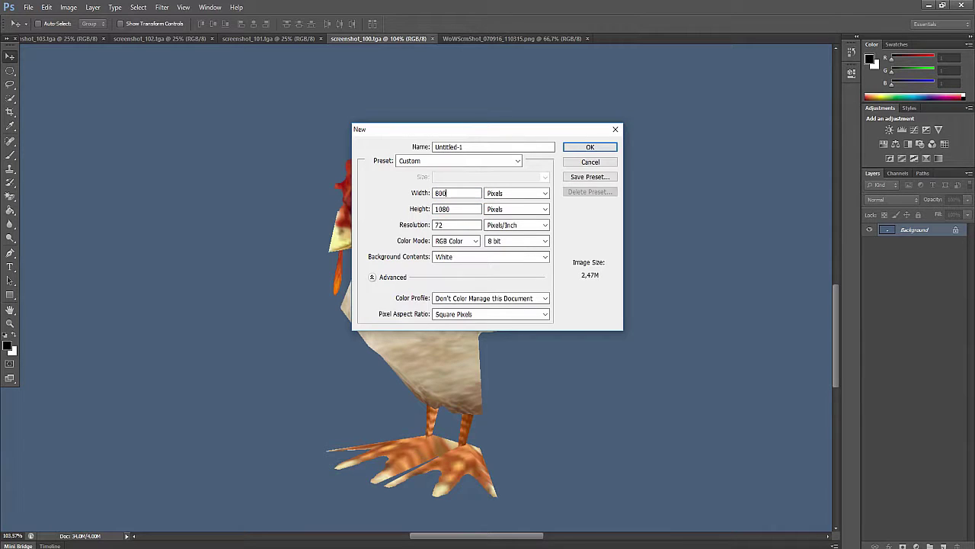
key("Tab")
type("800")
left_click(413, 204)
left_click(459, 193)
double_click(466, 190)
left_click(588, 147)
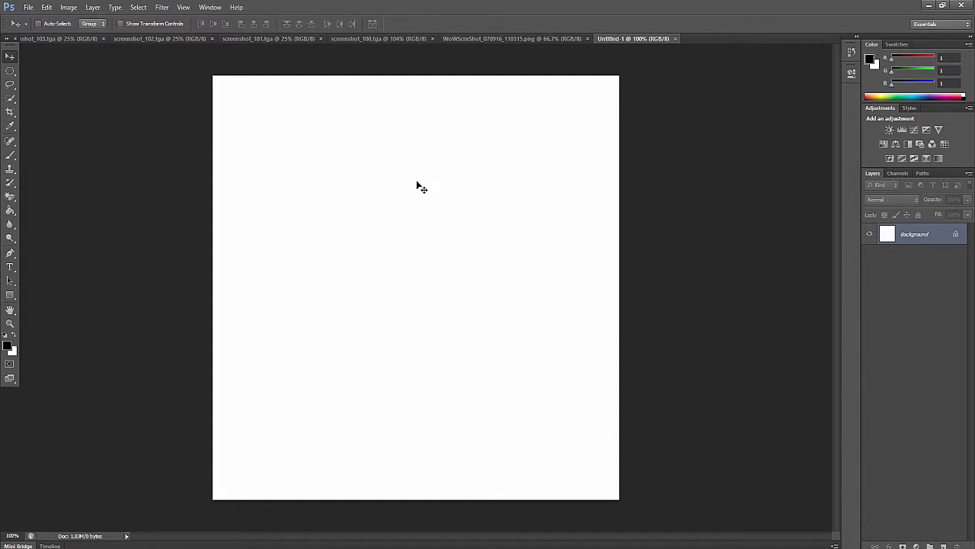
Switch to the Legion Pre-Patch thumbnail and zoom out to look it over.
left_click(489, 37)
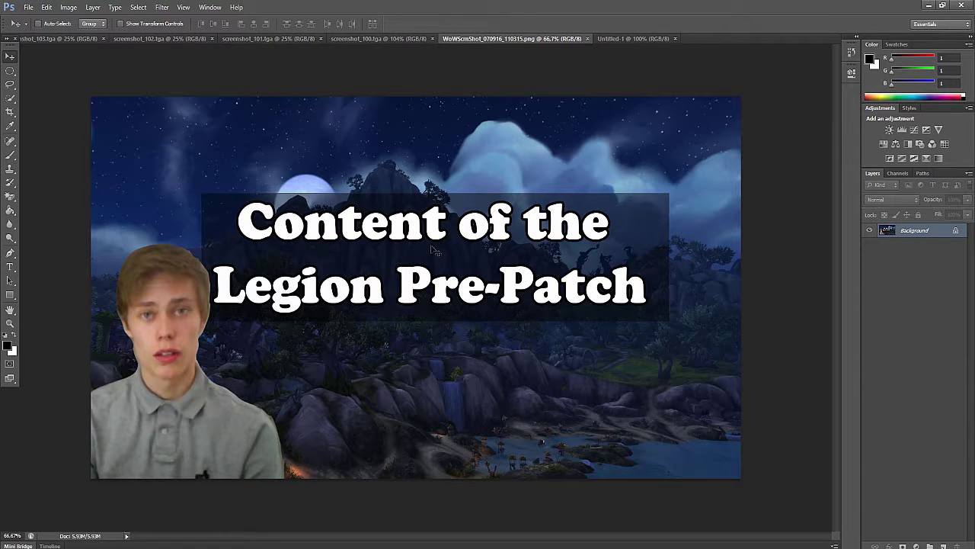
scroll(377, 271, "down", 1)
scroll(485, 248, "down", 1)
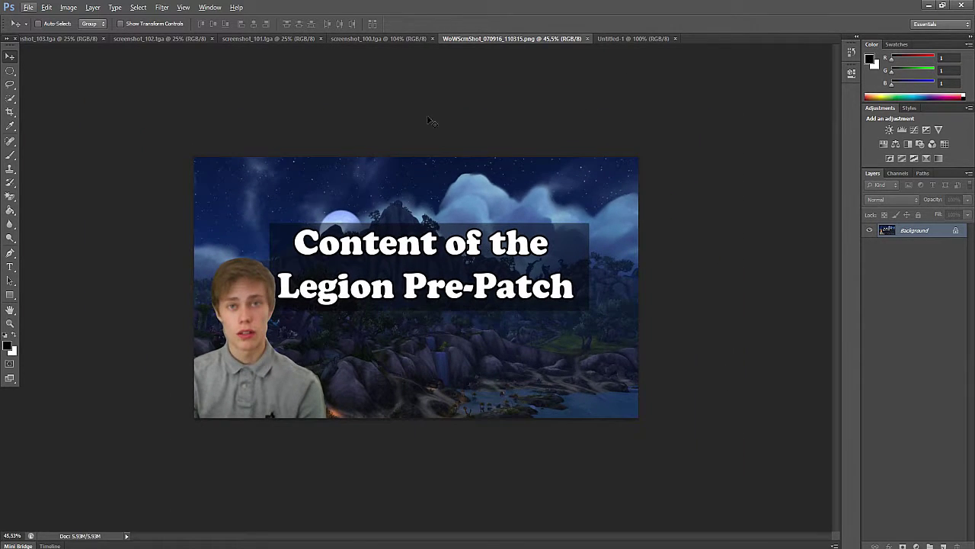
Erase the blue backdrop around the chicken in screenshot_100.tga with the Magic Eraser.
left_click(361, 38)
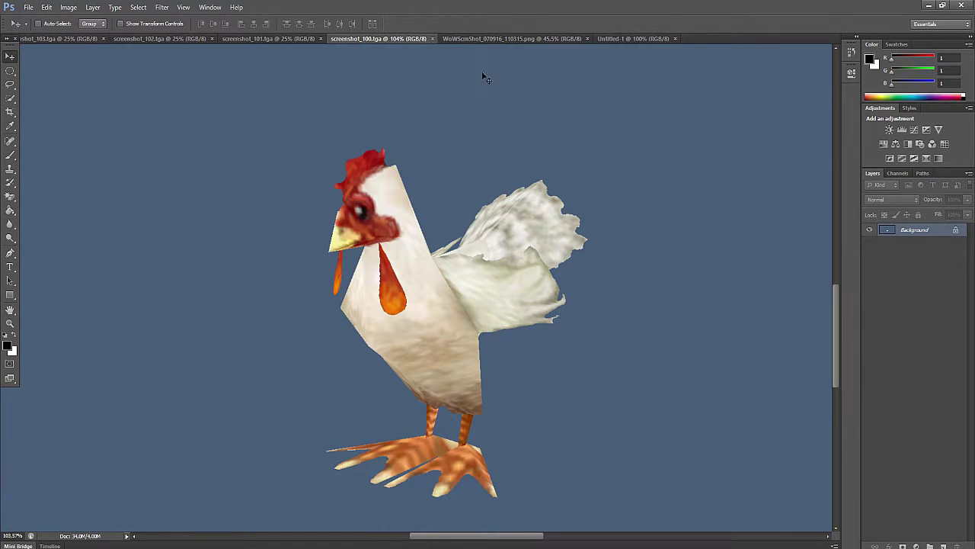
key("m")
left_click_drag(228, 100, 660, 420)
scroll(318, 199, "up", 3)
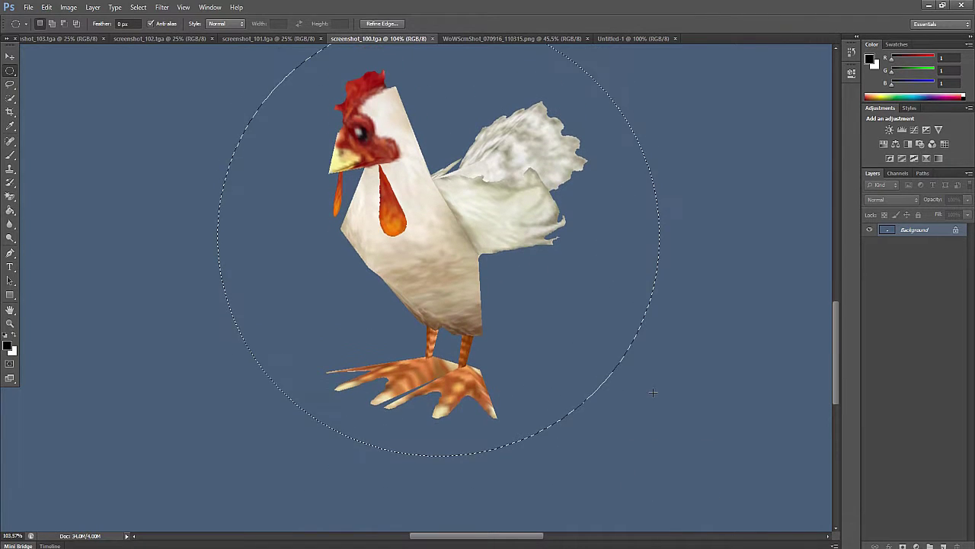
key("v")
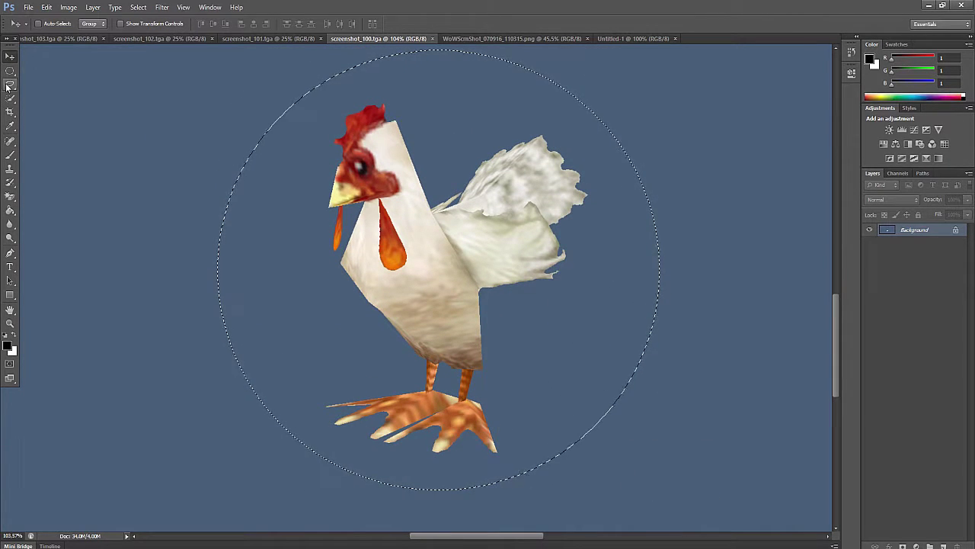
key("m")
right_click(268, 157)
left_click(322, 164)
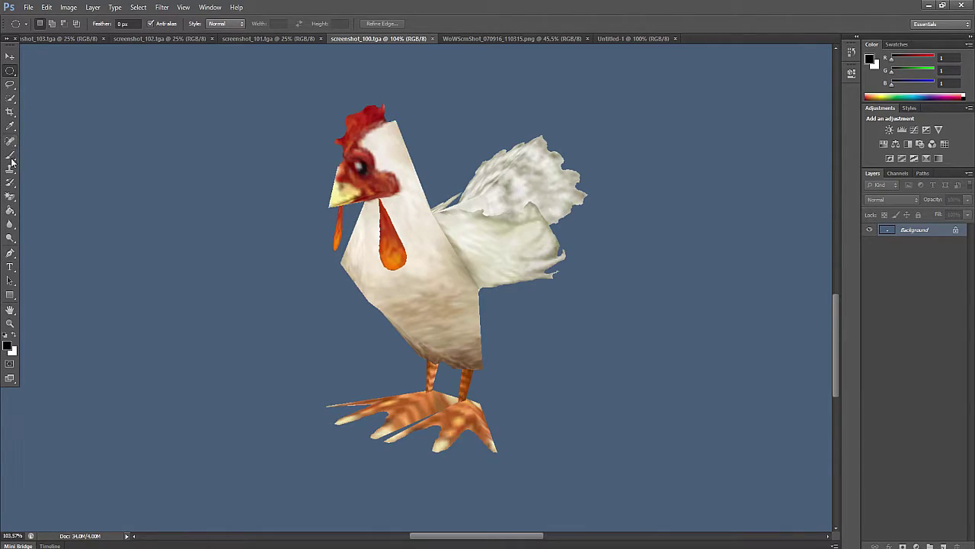
left_click(10, 196)
left_click(302, 182)
left_click(445, 373)
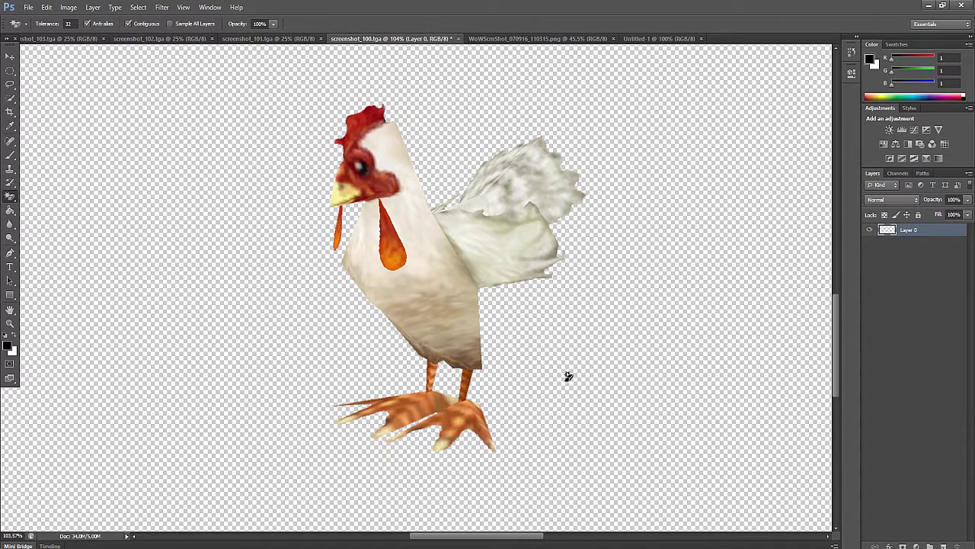
Cut the chicken out with an elliptical selection and paste it into Untitled-1.
key("m")
mouse_move(202, 70)
left_mouse_down()
mouse_move(730, 527)
mouse_move(598, 424)
mouse_move(638, 472)
left_mouse_up()
key("ctrl+x")
left_click(598, 38)
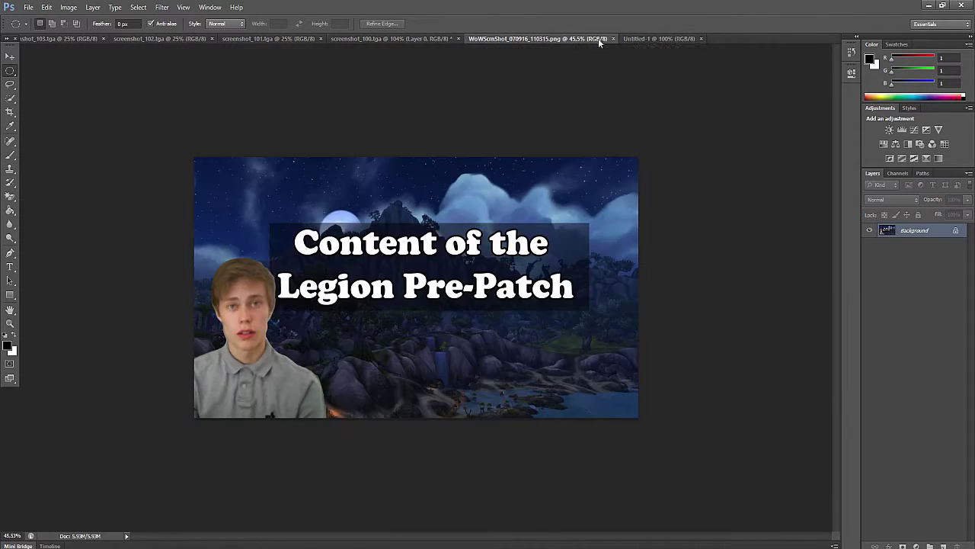
left_click(671, 38)
key("ctrl+v")
Delete the white Background layer from Untitled-1.
left_click(10, 70)
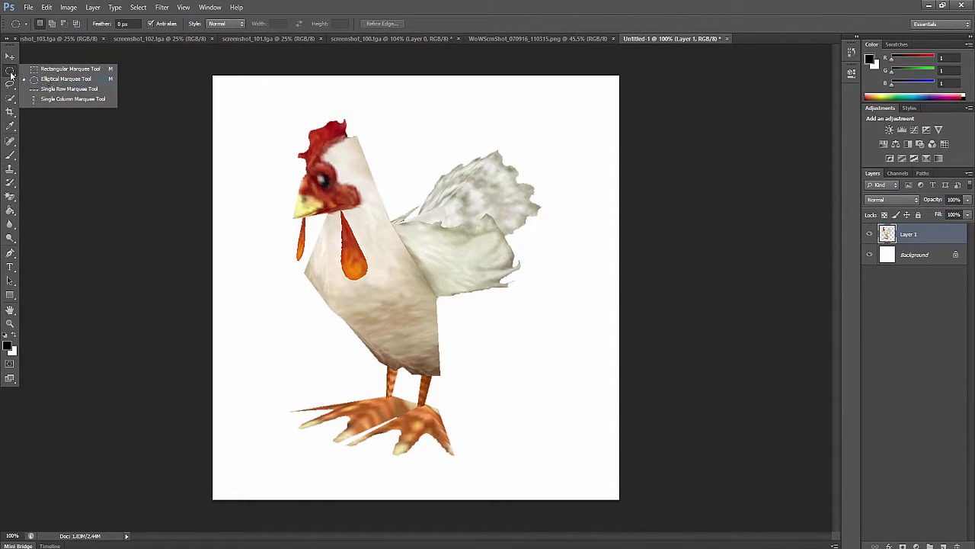
left_click(47, 77)
right_click(900, 262)
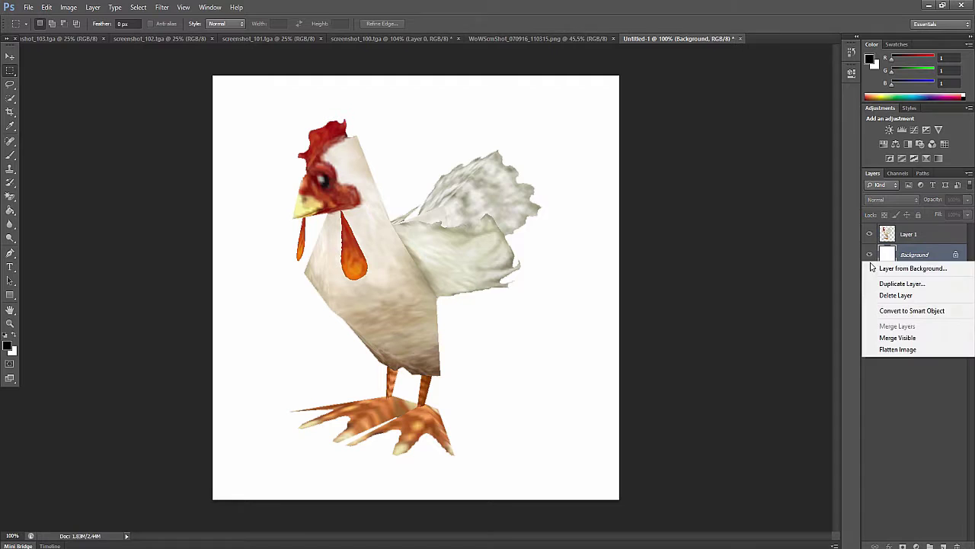
left_click(890, 294)
left_click(468, 206)
left_click_drag(426, 217, 542, 202)
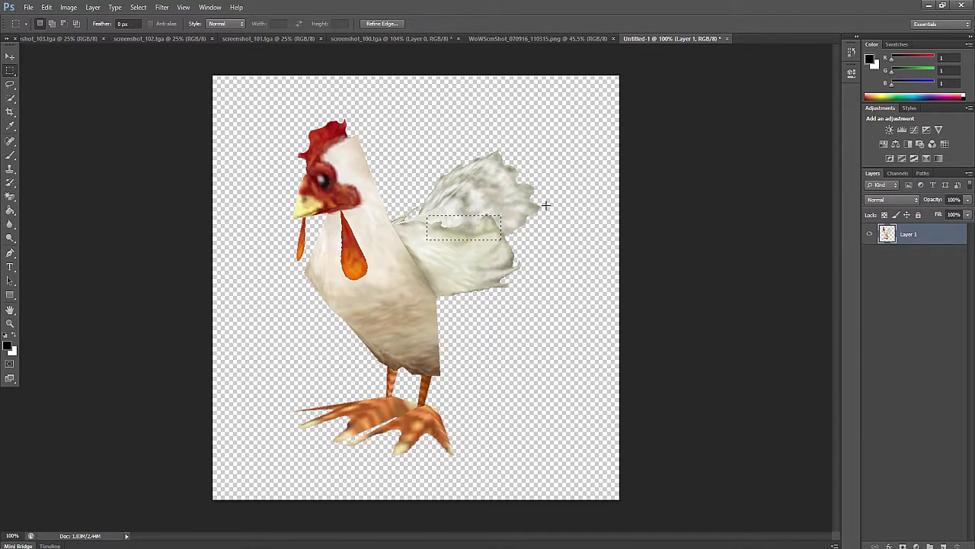
Scale the chicken down to about 39% and move it into the bottom-left corner.
left_click(10, 56)
key("ctrl+t")
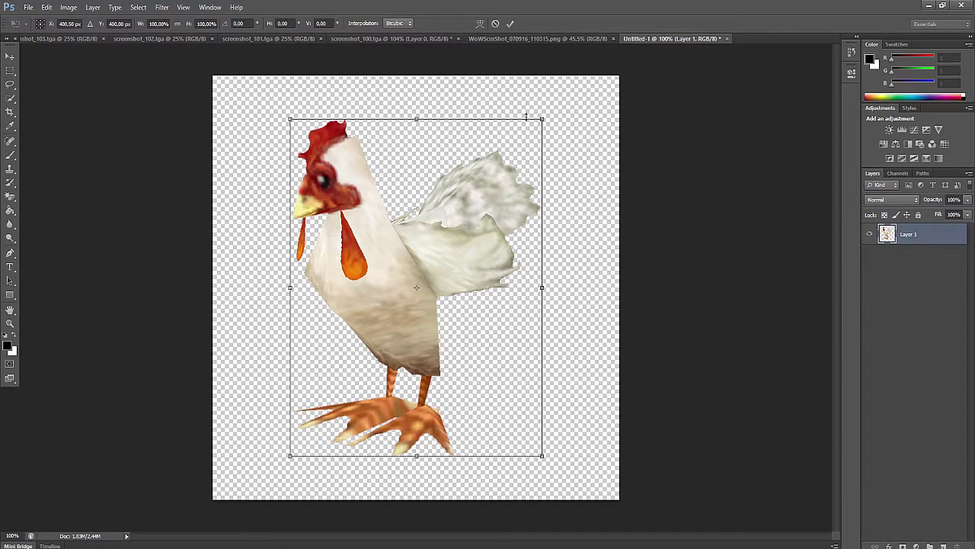
left_click_drag(540, 114, 388, 325)
left_click(10, 56)
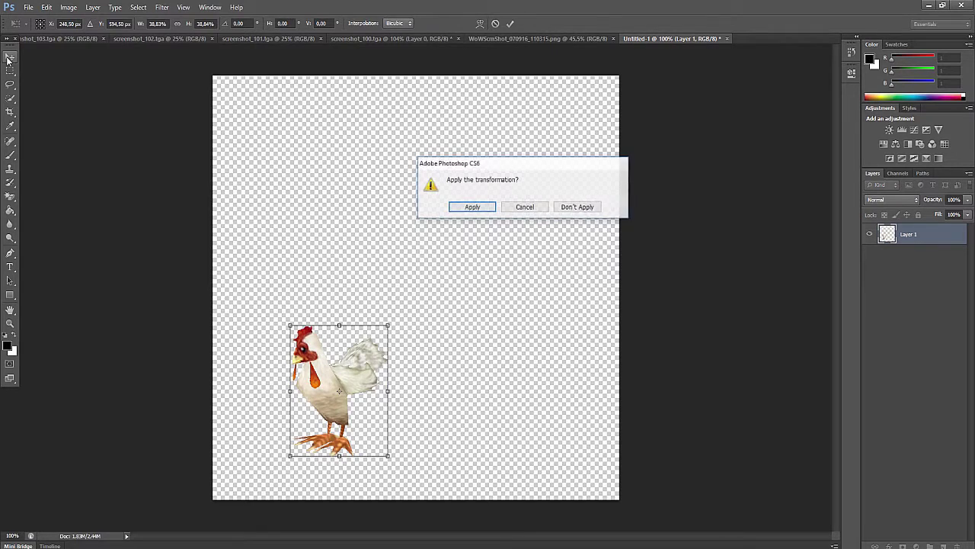
left_click(471, 205)
left_click_drag(367, 382, 315, 414)
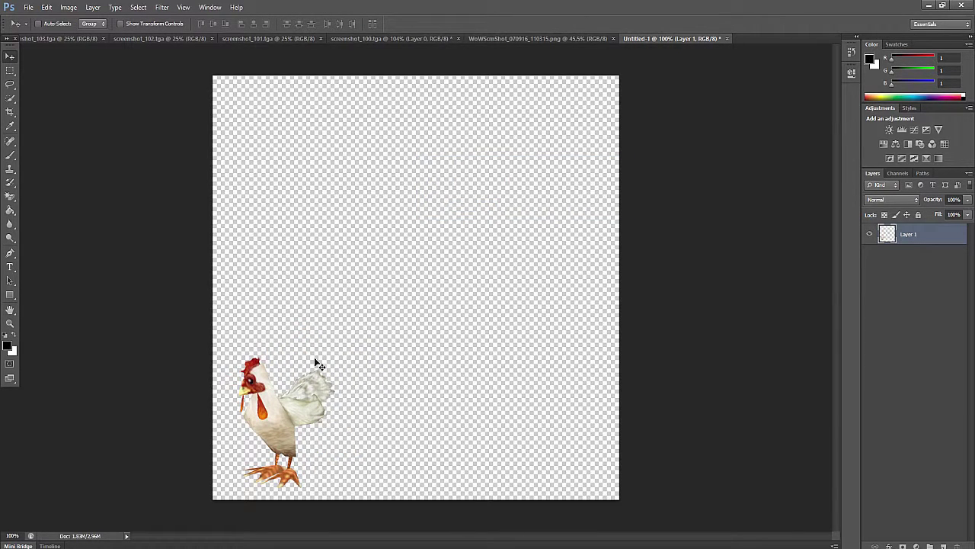
Quick-select the person in the Legion Pre-Patch thumbnail, cut it and paste into Untitled-1.
left_click(504, 36)
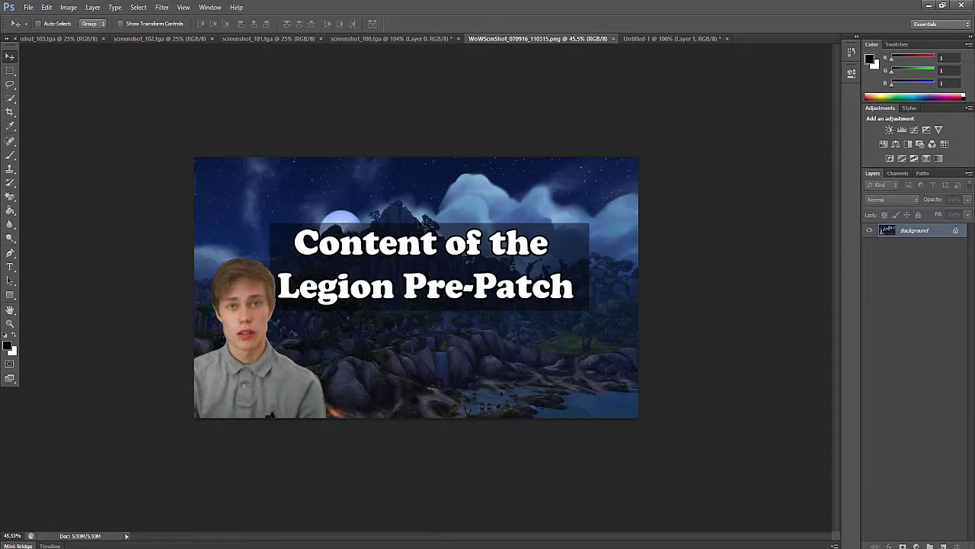
left_click(9, 82)
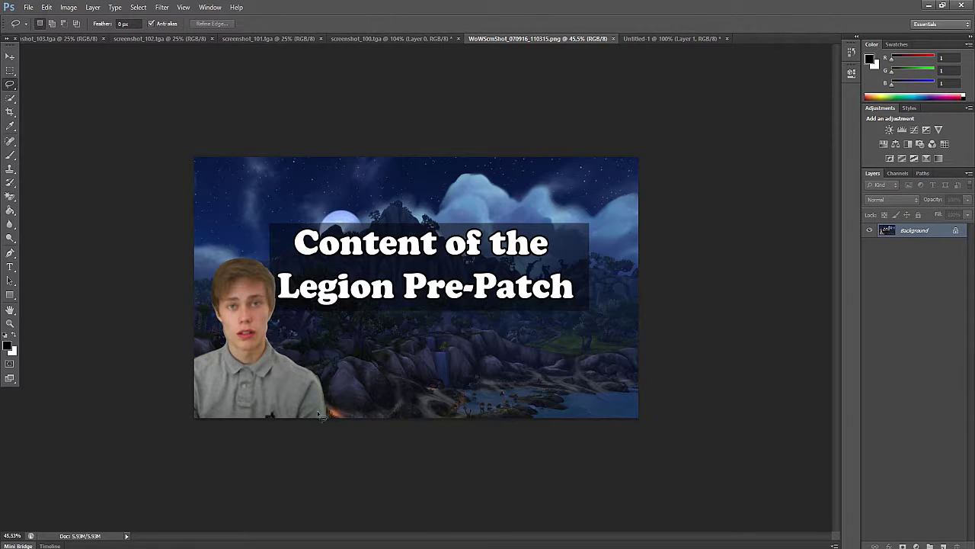
left_click(10, 98)
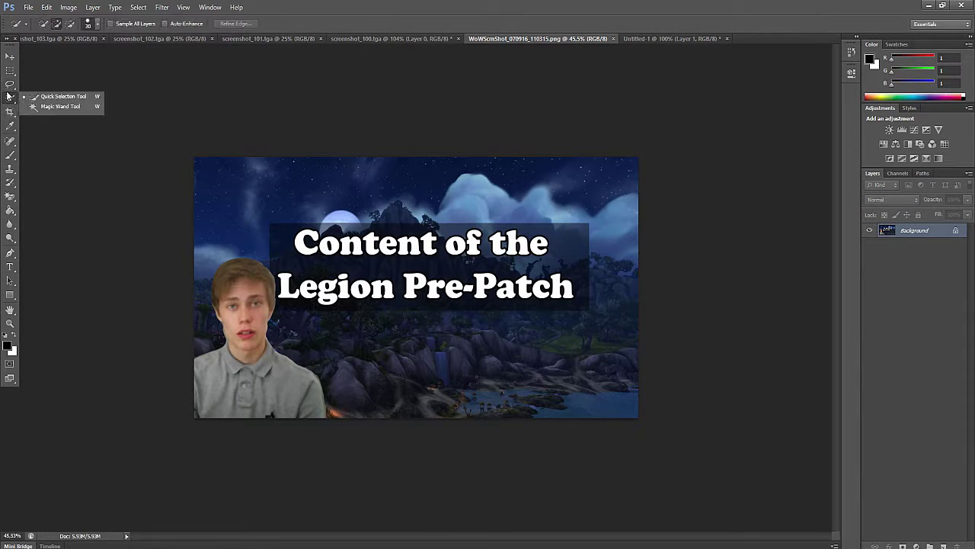
left_click(47, 99)
mouse_move(249, 377)
left_mouse_down()
mouse_move(247, 306)
mouse_move(248, 352)
mouse_move(259, 267)
left_mouse_up()
key("ctrl+x")
left_click(647, 37)
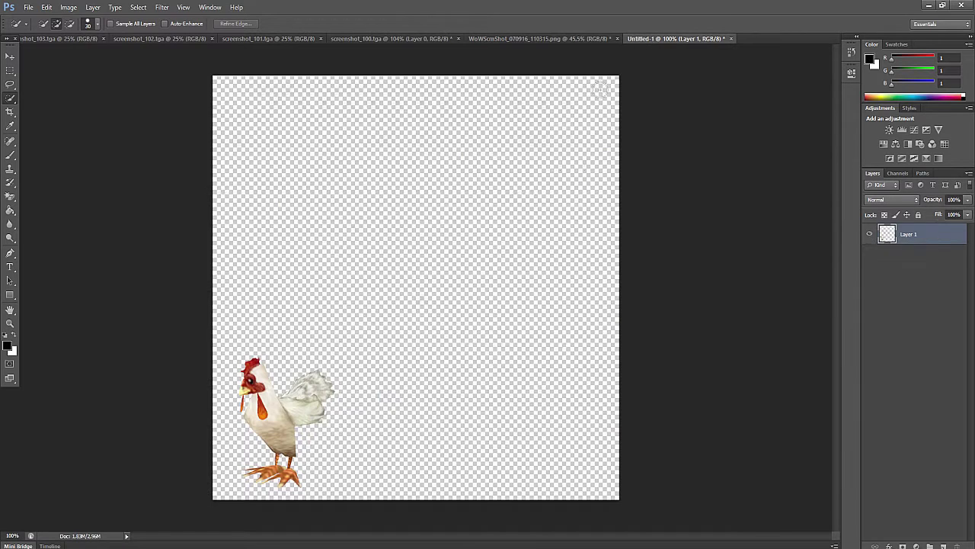
key("ctrl+v")
Move the person down-left so the head shows, and rotate it slightly.
left_click(10, 57)
left_click_drag(412, 240, 305, 420)
key("ctrl+t")
left_click_drag(392, 263, 495, 335)
left_click(10, 57)
left_click(463, 208)
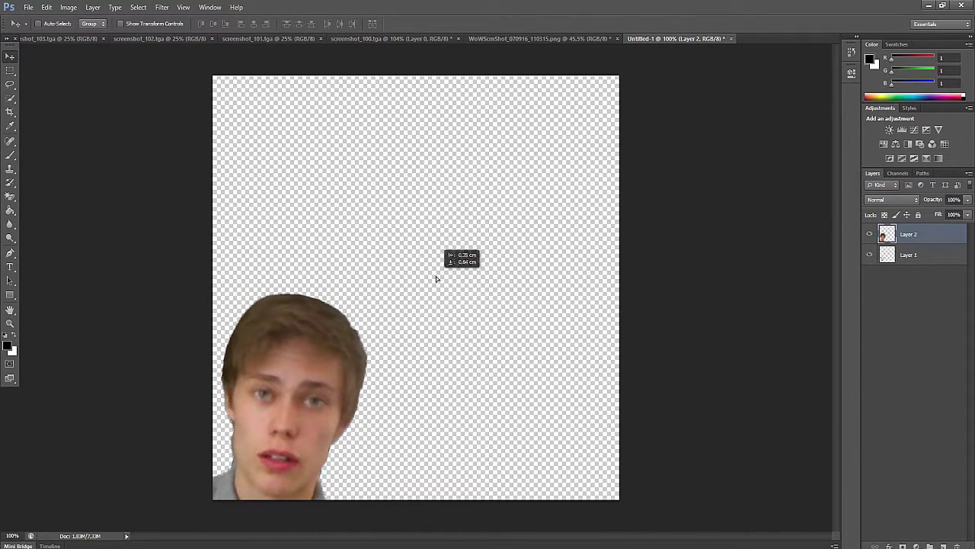
Move the chicken layer out from behind the head to the lower-right corner.
left_click(931, 255)
left_click_drag(418, 339, 592, 348)
left_click_drag(442, 408, 573, 376)
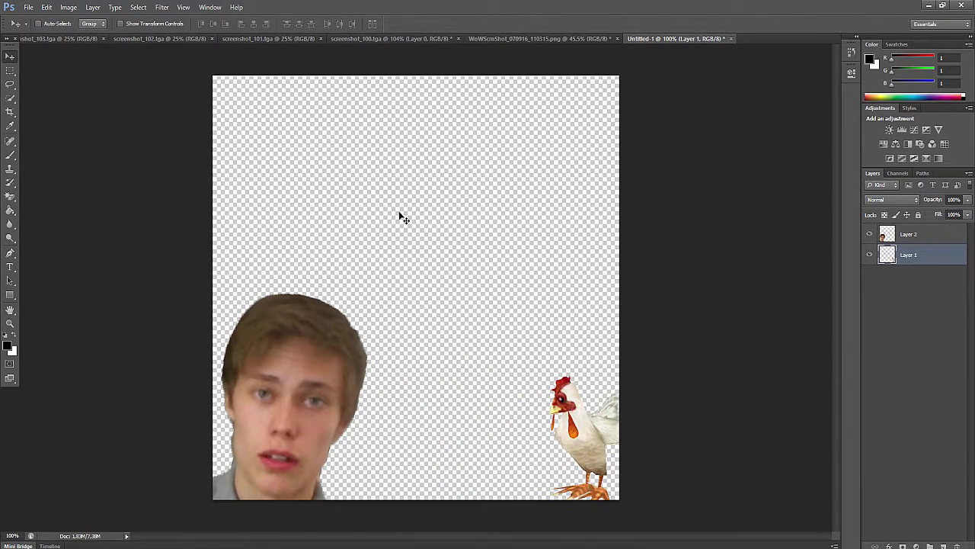
scroll(537, 390, "down", 1)
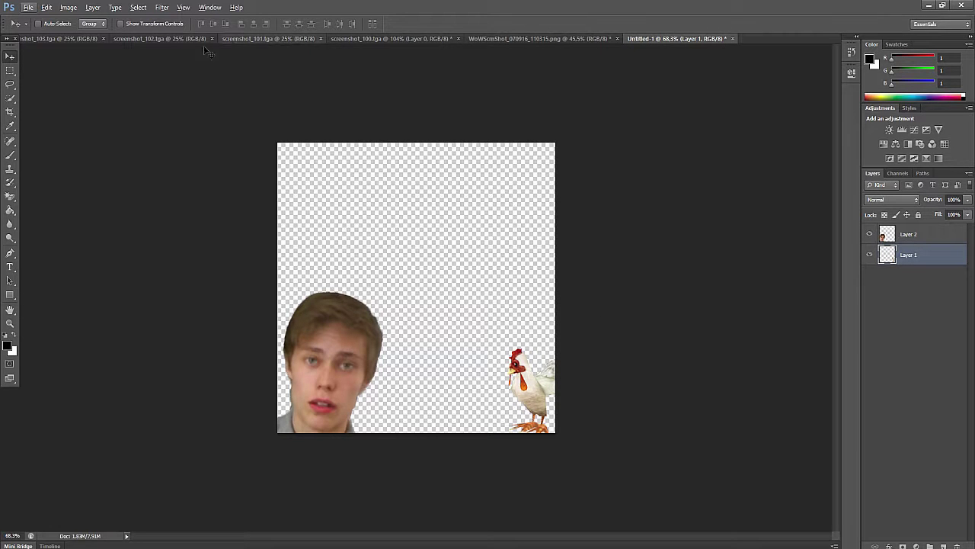
Browse the character screenshots and settle on screenshot_102.tga.
left_click(162, 39)
left_click(265, 39)
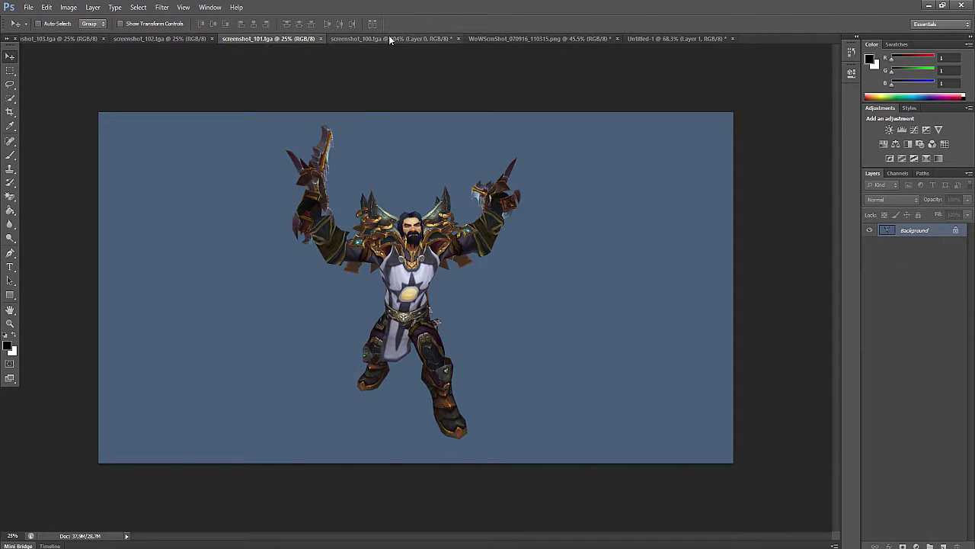
left_click(389, 38)
left_click(134, 39)
left_click(74, 36)
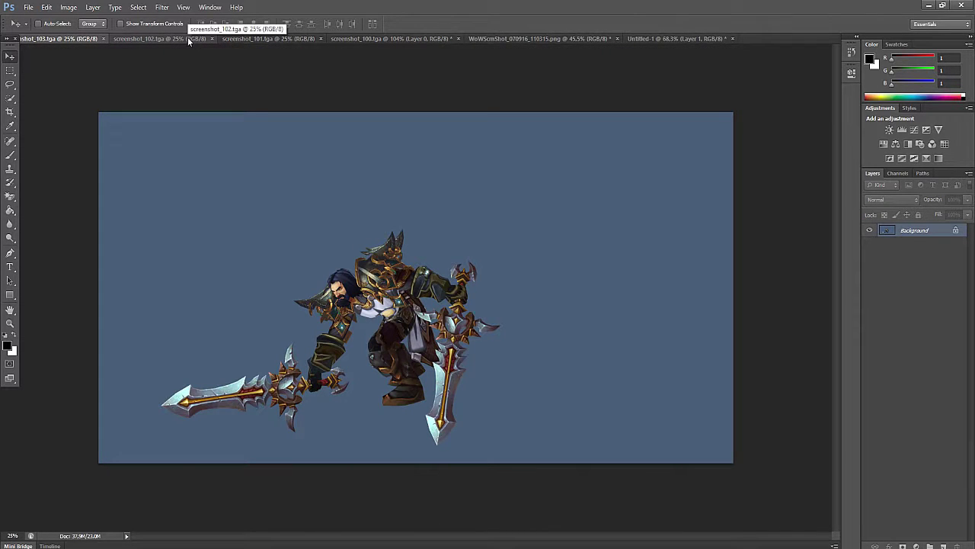
left_click(187, 38)
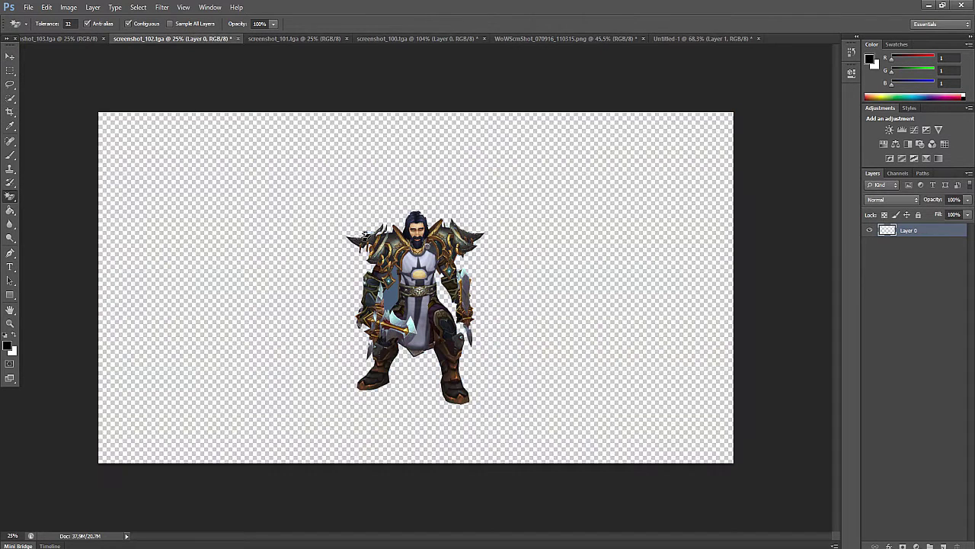
Cut the armored character out with a rectangular selection, then deselect.
left_click(10, 70)
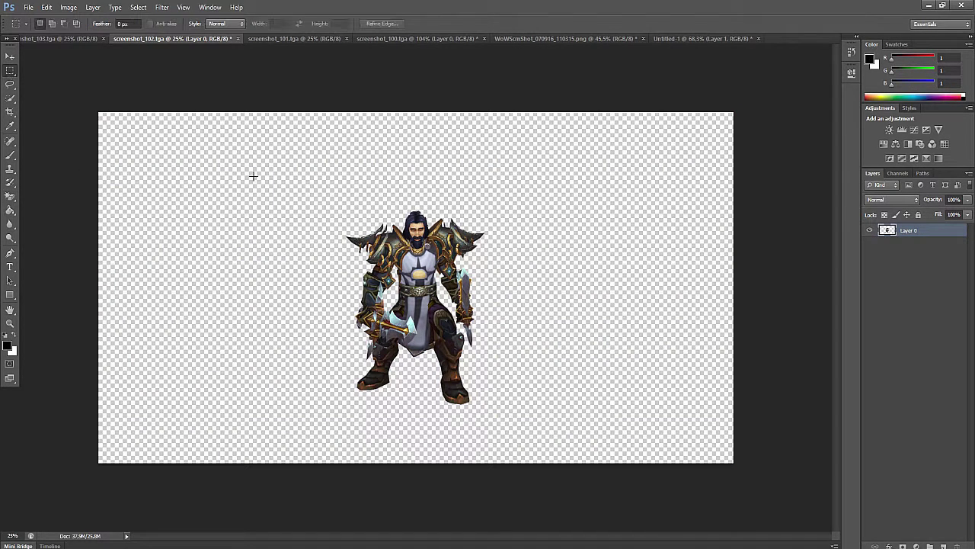
left_click_drag(306, 207, 521, 417)
key("Delete")
key("ctrl+d")
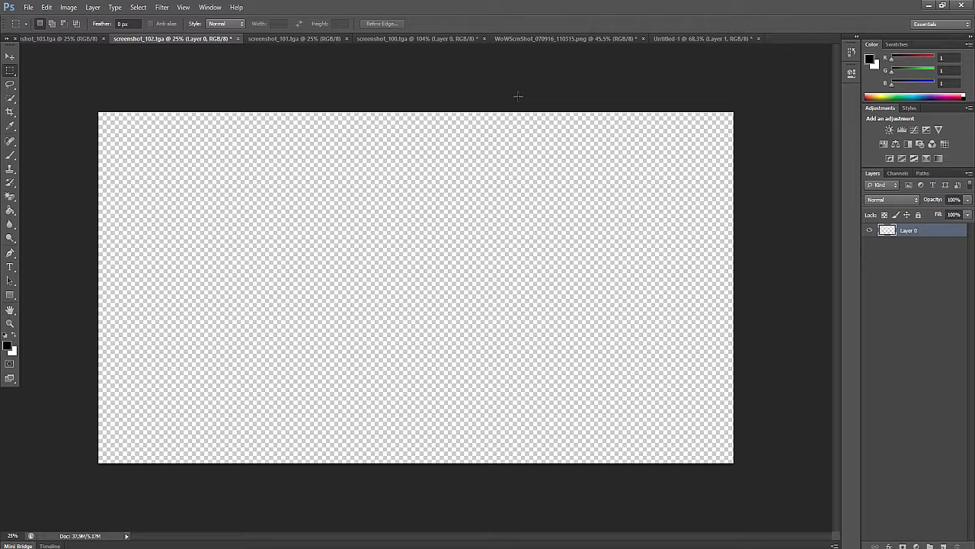
Go back through the open tabs to the Untitled-1 avatar canvas.
left_click(316, 39)
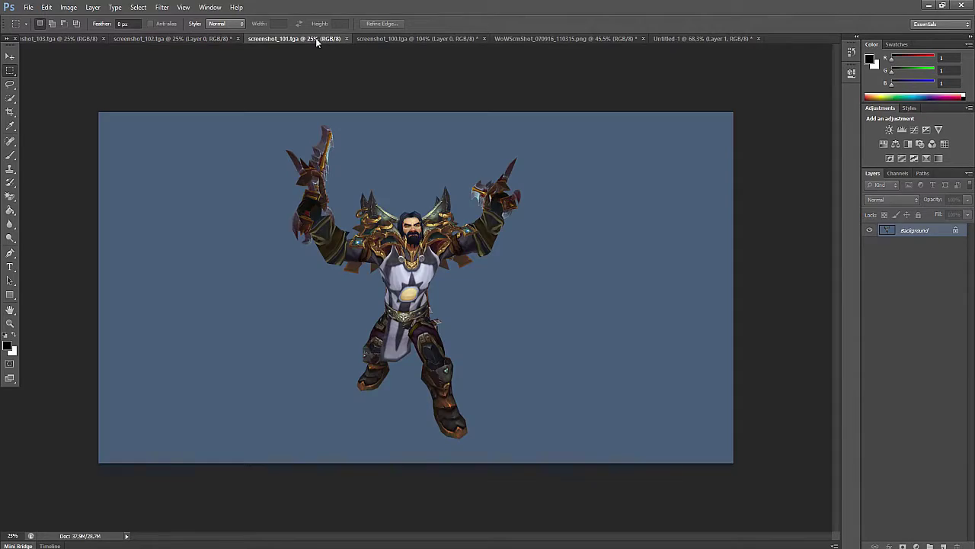
left_click(418, 38)
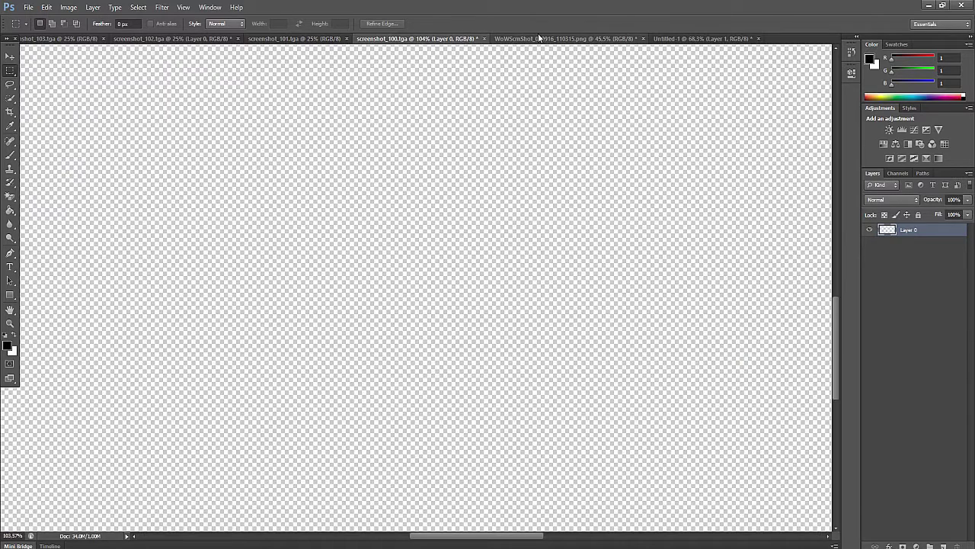
left_click(564, 38)
left_click(671, 38)
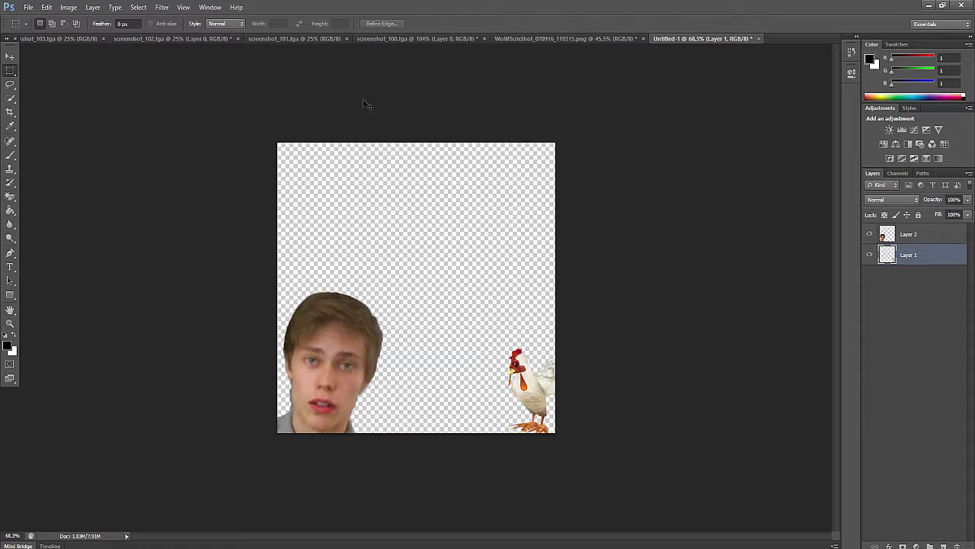
Paste the armored character into Untitled-1 as a new layer and nudge it left.
key("ctrl+v")
scroll(414, 192, "down", 3)
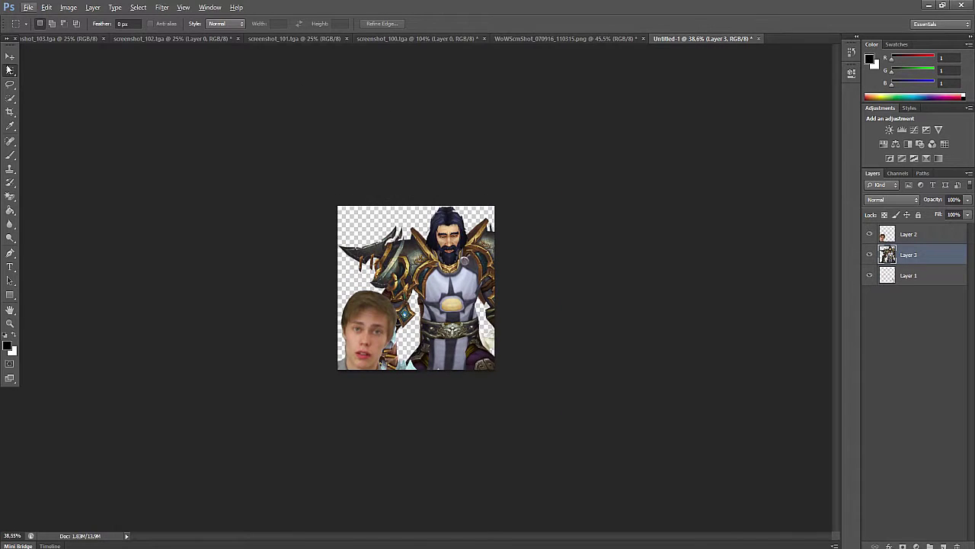
key("v")
left_click_drag(505, 236, 481, 237)
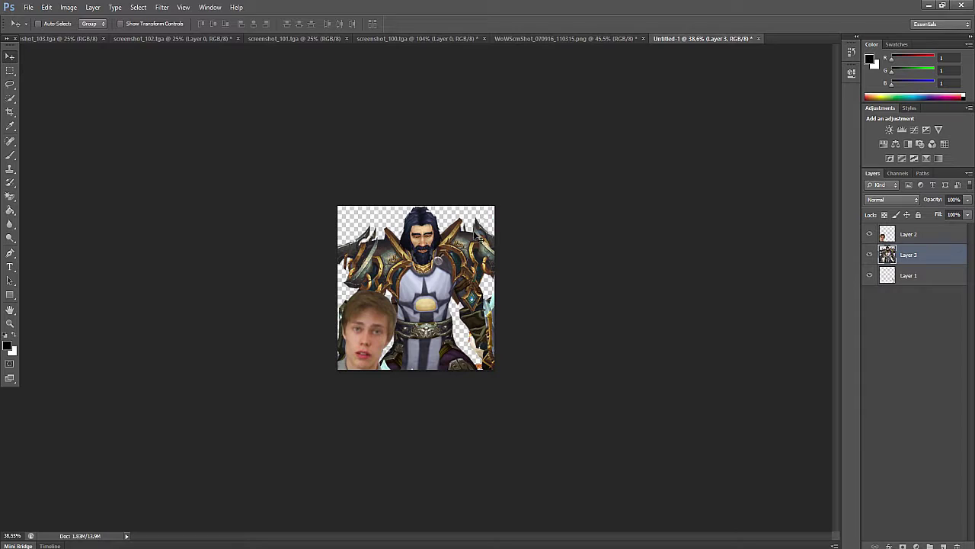
Scale the character to about 57% and centre it between the face and chicken.
key("ctrl+t")
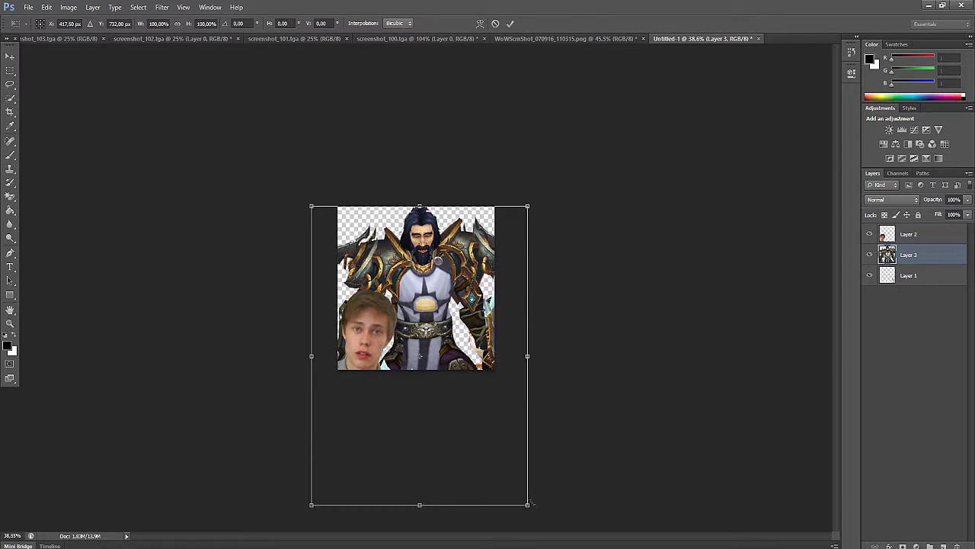
left_click_drag(530, 503, 453, 364)
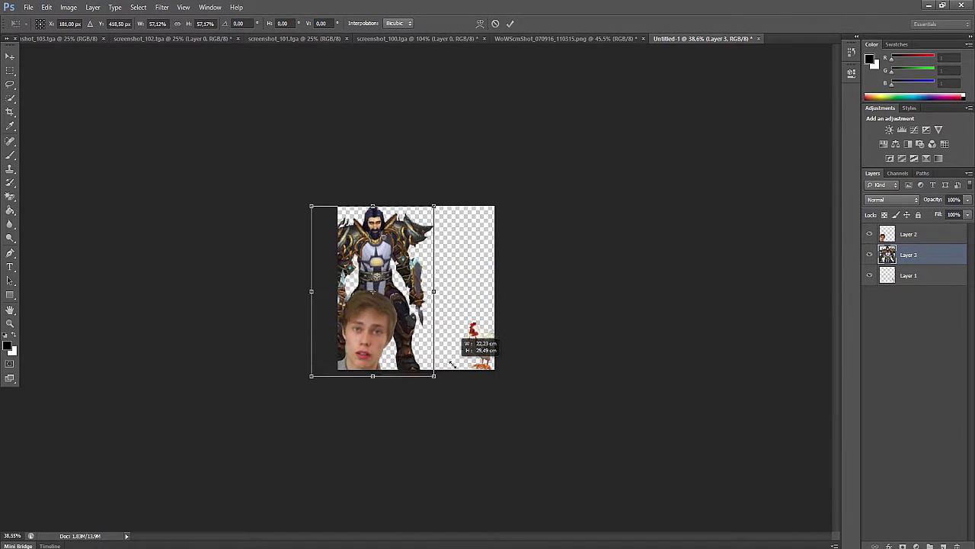
key("v")
key("Return")
left_click_drag(380, 230, 439, 262)
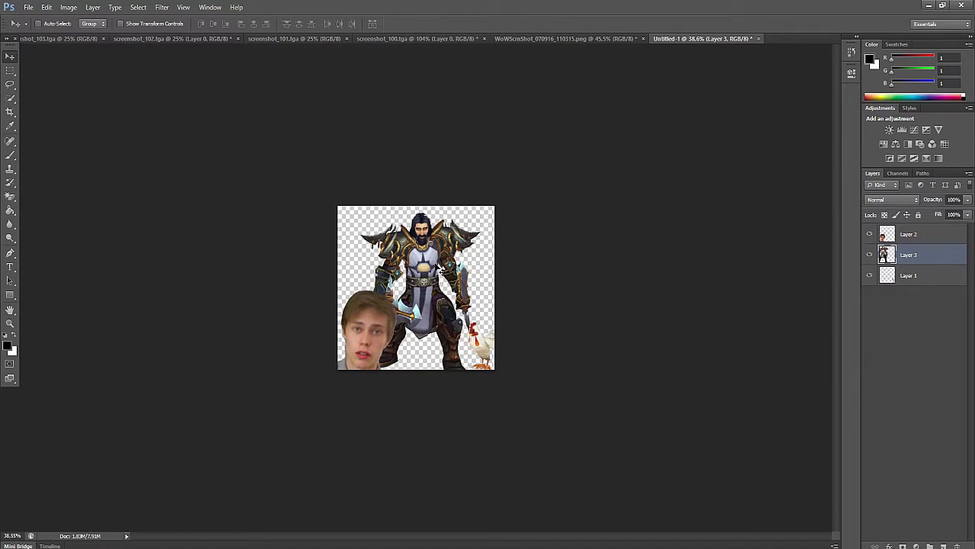
key("ctrl+plus")
left_click_drag(332, 312, 451, 206)
Lasso the head on the face layer, try pulling it off the torso, then undo.
left_click(354, 354, "ctrl")
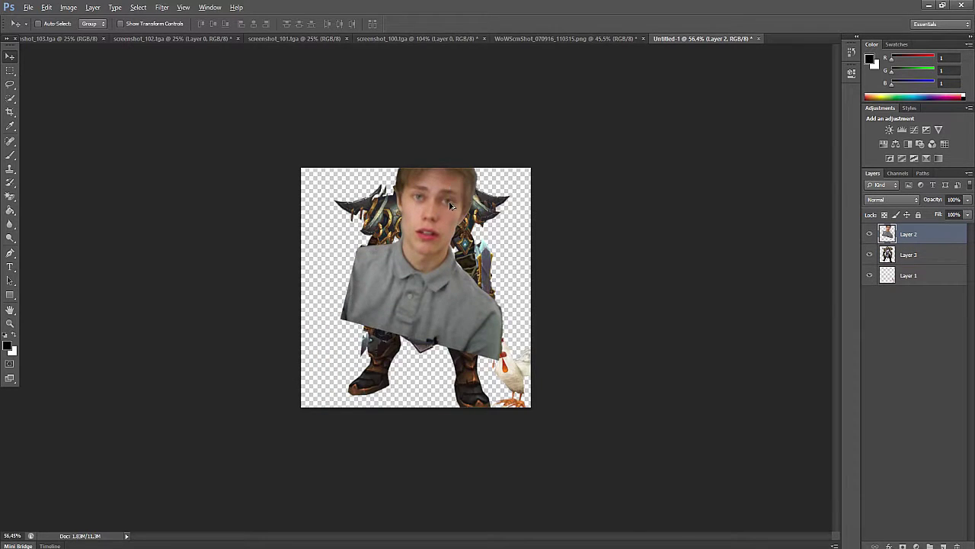
scroll(451, 206, "up", 3)
left_click(10, 84)
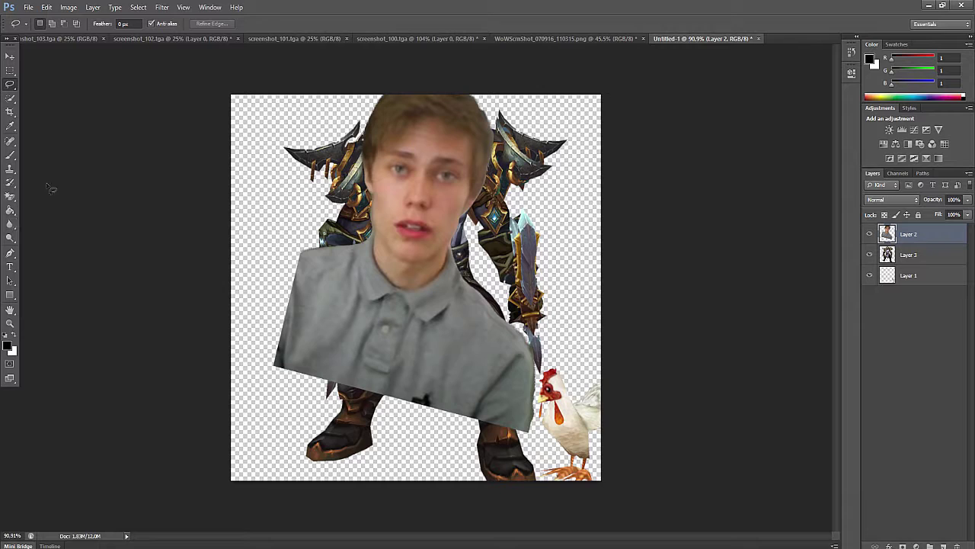
left_click(10, 141)
left_click(10, 84)
mouse_move(357, 209)
left_mouse_down()
mouse_move(378, 247)
mouse_move(412, 275)
mouse_move(446, 263)
mouse_move(474, 229)
mouse_move(486, 171)
mouse_move(442, 67)
mouse_move(311, 93)
mouse_move(312, 243)
left_mouse_up()
left_click(10, 56)
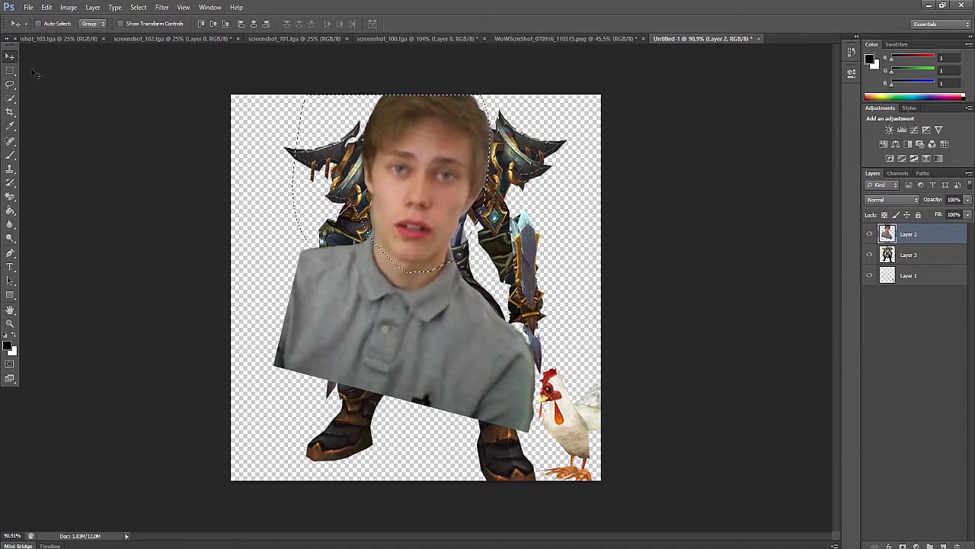
mouse_move(358, 195)
left_mouse_down()
mouse_move(358, 238)
mouse_move(491, 225)
left_mouse_up()
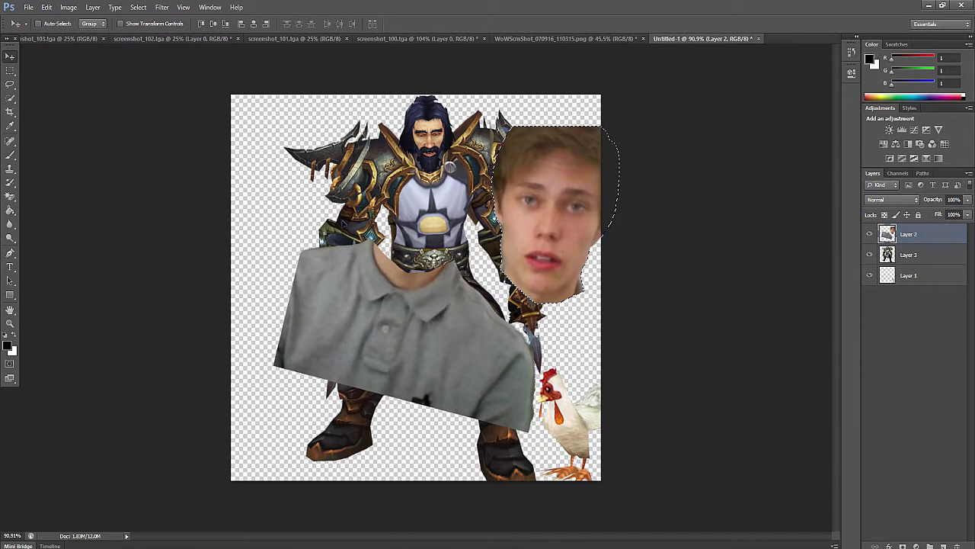
left_click(10, 69)
key("ctrl+z")
key("ctrl+z")
key("ctrl+z")
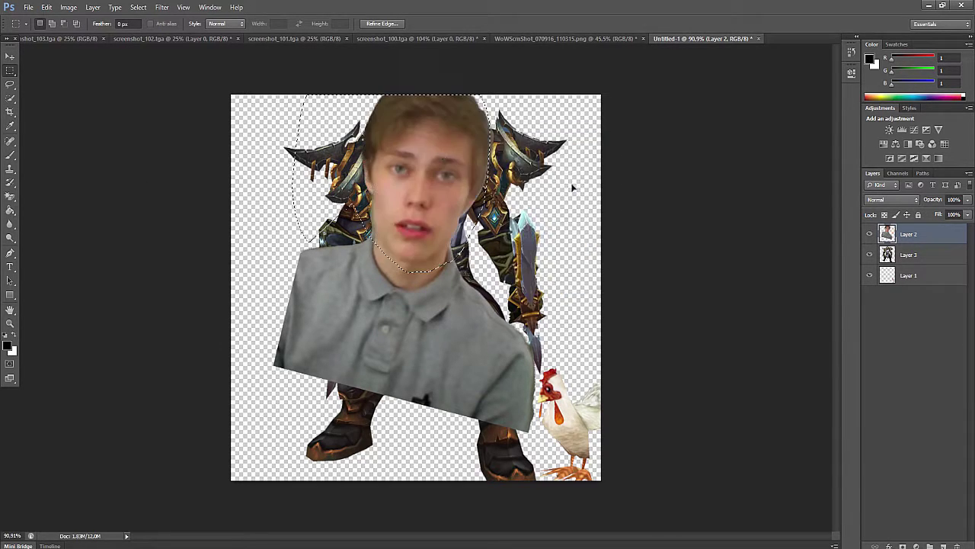
Check the layers under the face, then nudge the shirt-and-face layer downward.
left_click(573, 188)
left_click_drag(438, 173, 440, 225)
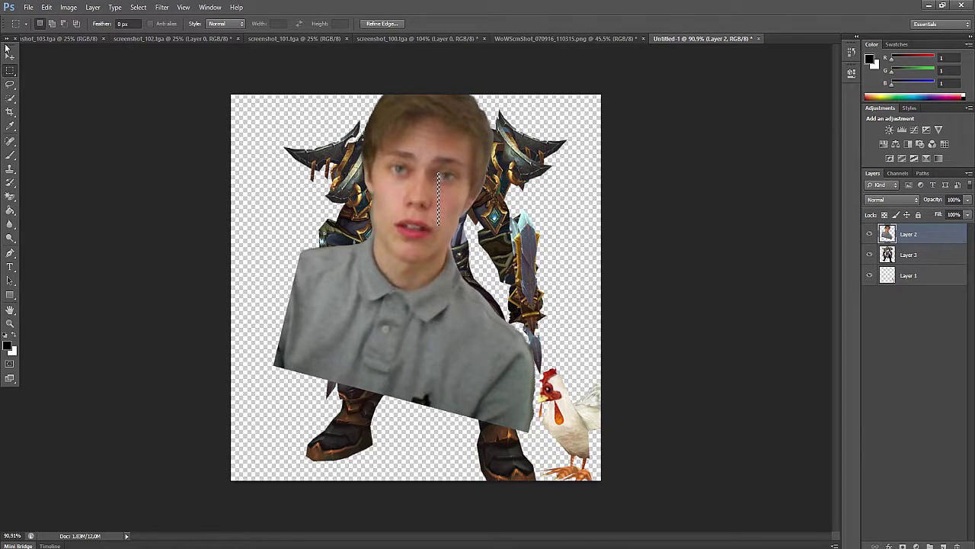
right_click(438, 173)
left_click(466, 189)
right_click(438, 197)
left_click(467, 207)
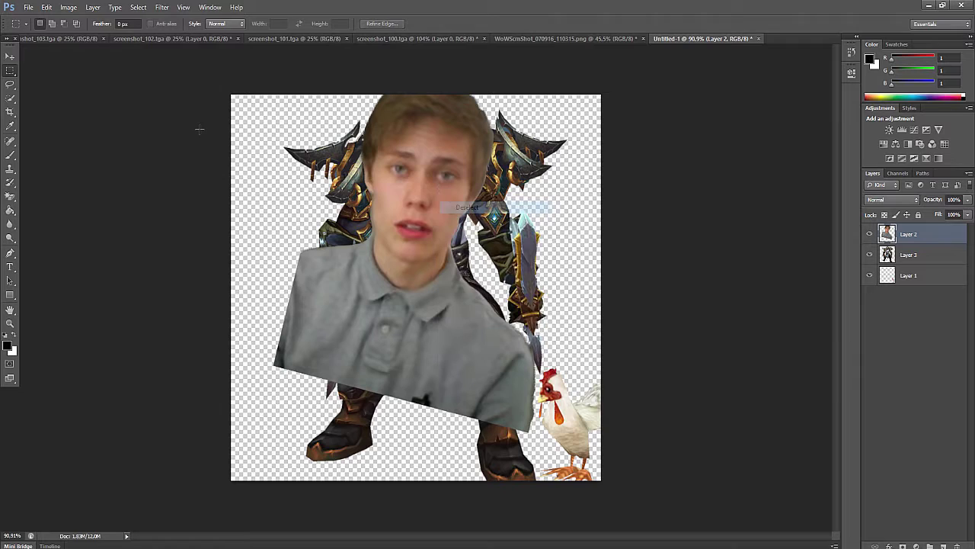
key("v")
key("shift+Down")
key("shift+Down")
key("shift+Down")
key("shift+Down")
key("shift+Down")
key("shift+Down")
Lasso and delete the face pixels, deselect, and delete Layer 2.
key("l")
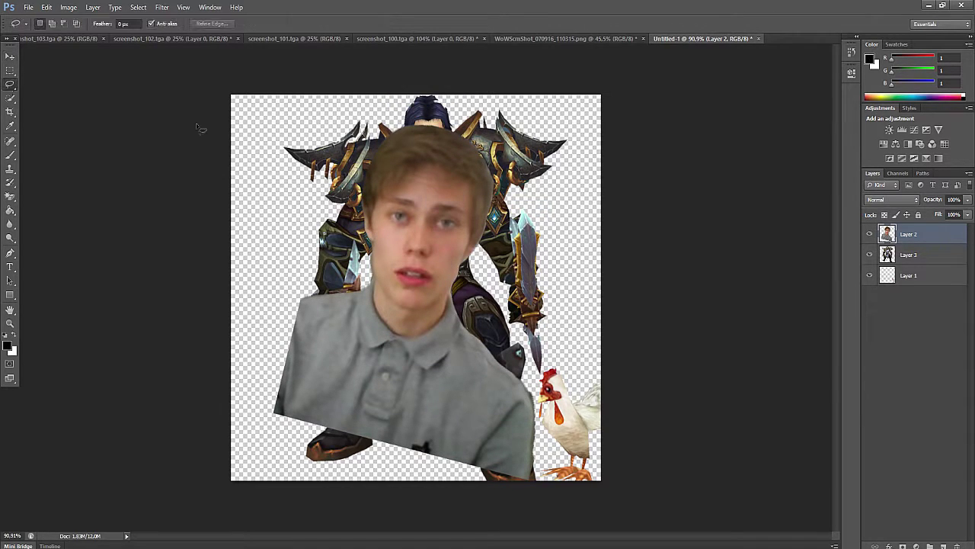
mouse_move(425, 114)
left_mouse_down()
mouse_move(343, 258)
mouse_move(495, 323)
mouse_move(462, 111)
mouse_move(419, 107)
left_mouse_up()
key("Delete")
key("ctrl+d")
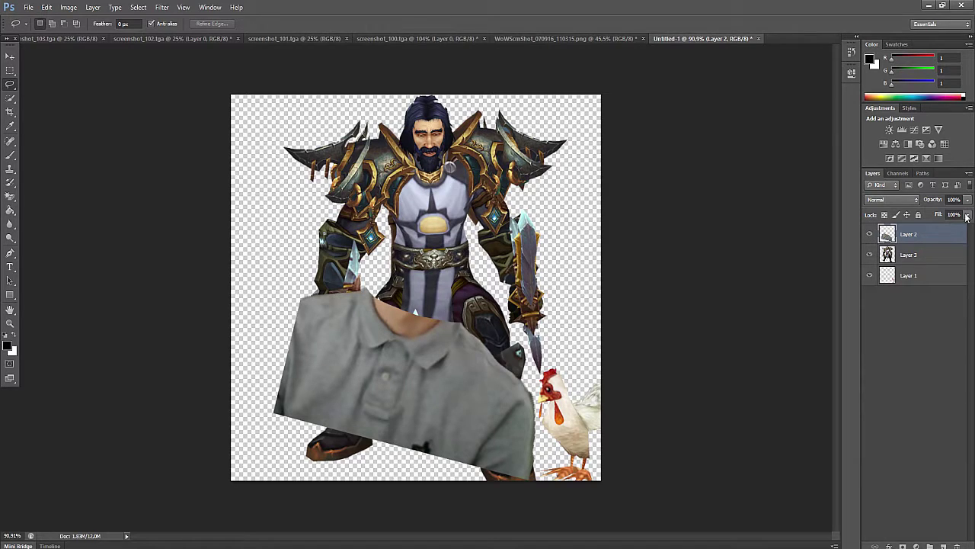
right_click(908, 238)
left_click(853, 234)
Confirm removing Layer 2 and move the face up about 95 px.
left_click(461, 211)
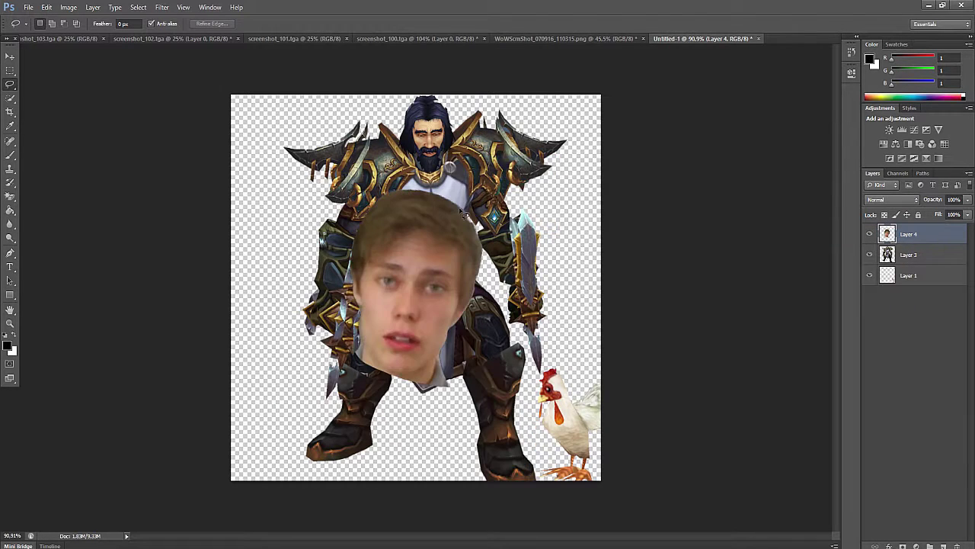
key("v")
left_click_drag(416, 236, 408, 163)
Rotate the face 15° counterclockwise and shrink it to about 50% over the head.
key("ctrl+t")
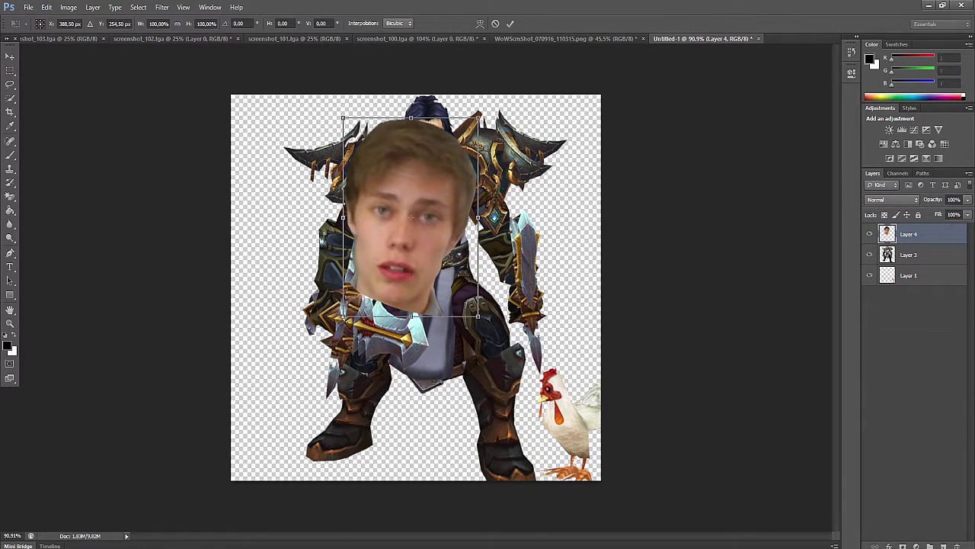
left_click_drag(497, 109, 470, 94)
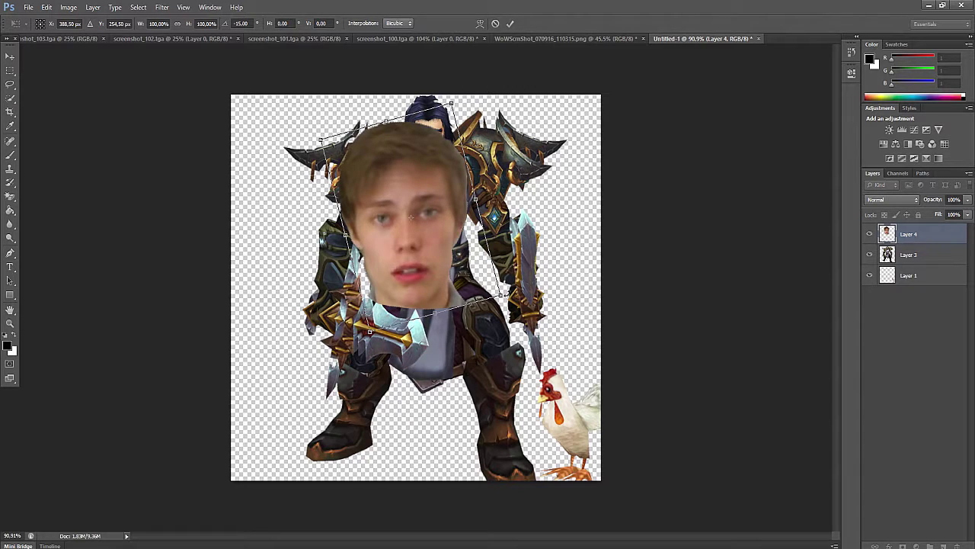
left_click_drag(505, 296, 474, 96)
left_click(10, 58)
left_click(472, 208)
scroll(420, 121, "up", 5)
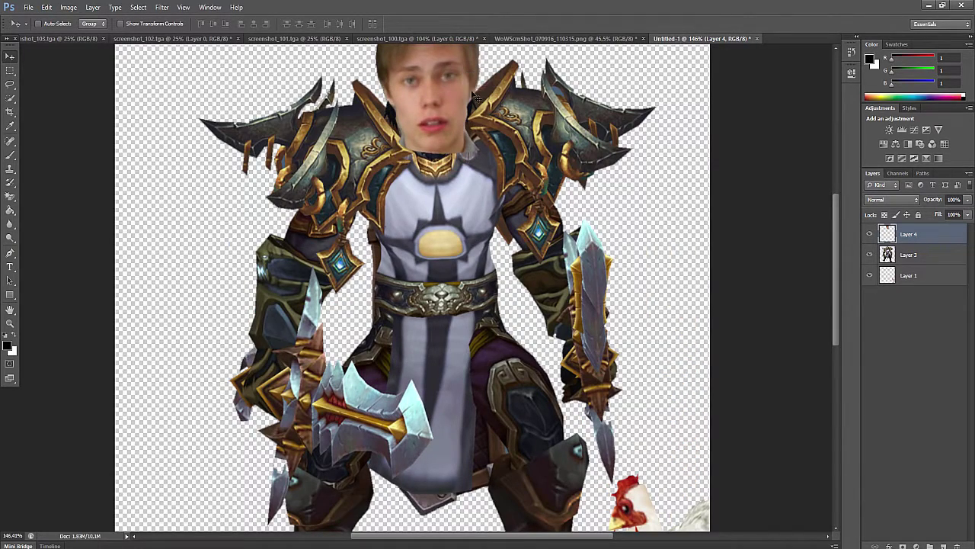
Adjust the layer stack, then open Save As and expand the Format list.
left_click_drag(838, 288, 817, 257)
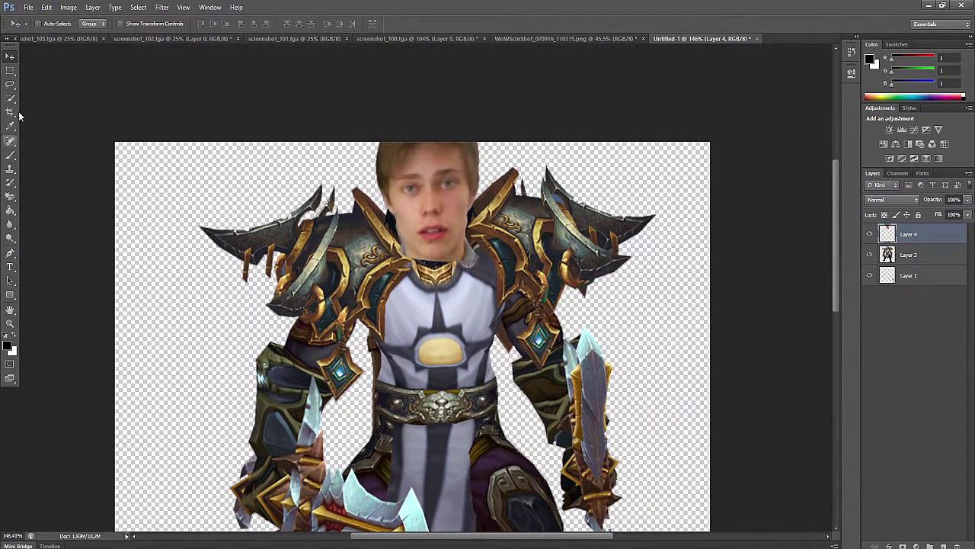
left_click(10, 83)
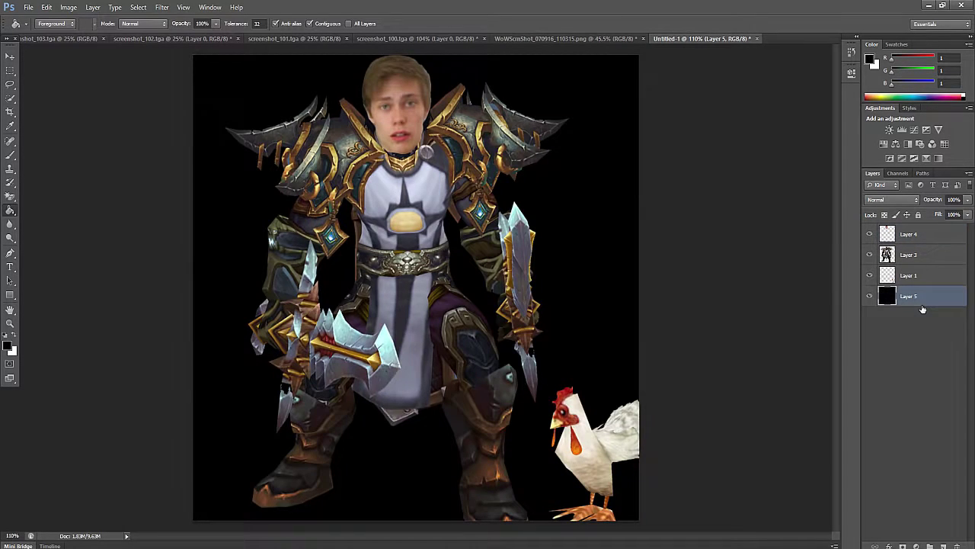
scroll(720, 298, "down", 2)
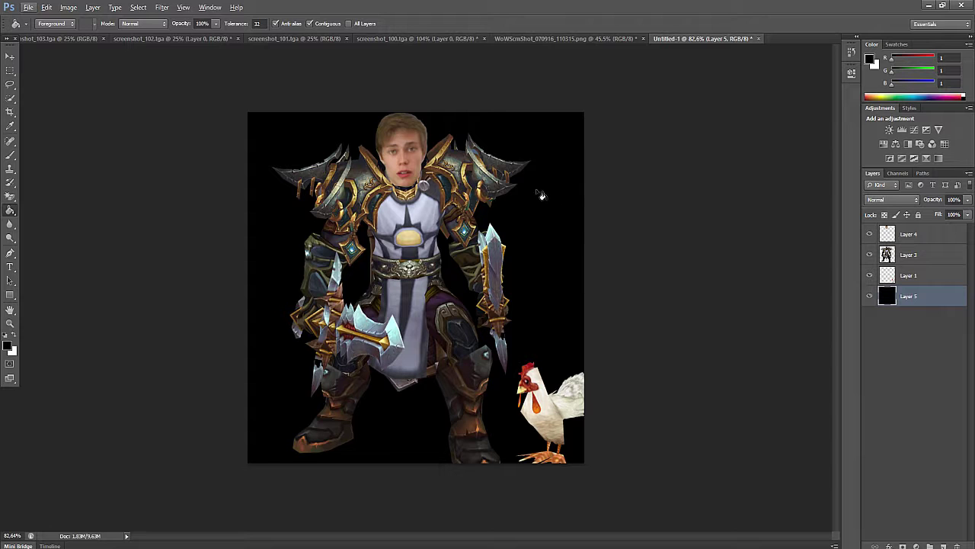
left_click(26, 7)
left_click(105, 174)
left_click(594, 328)
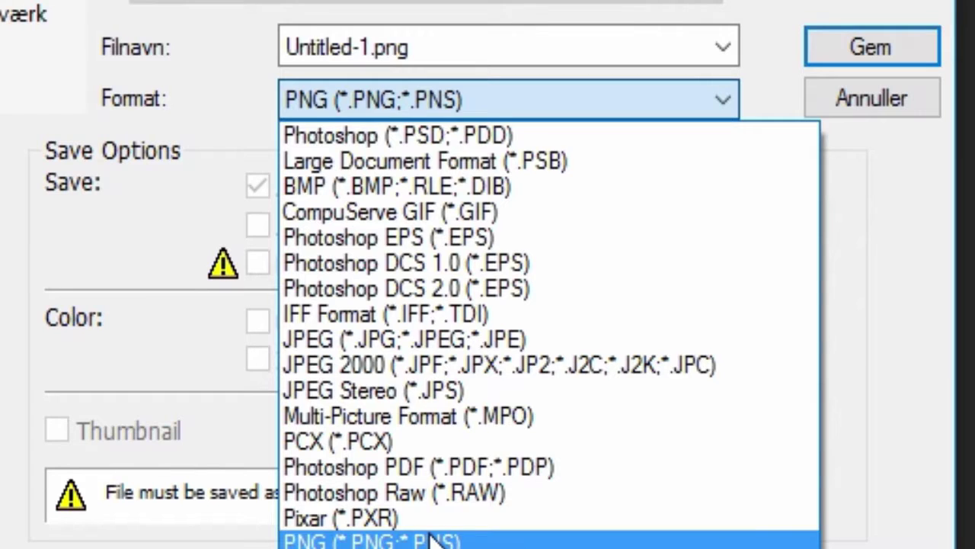
Choose JPEG as the format and rename the file to 'Get J-PEGGED'.
left_click(454, 343)
left_click(444, 47)
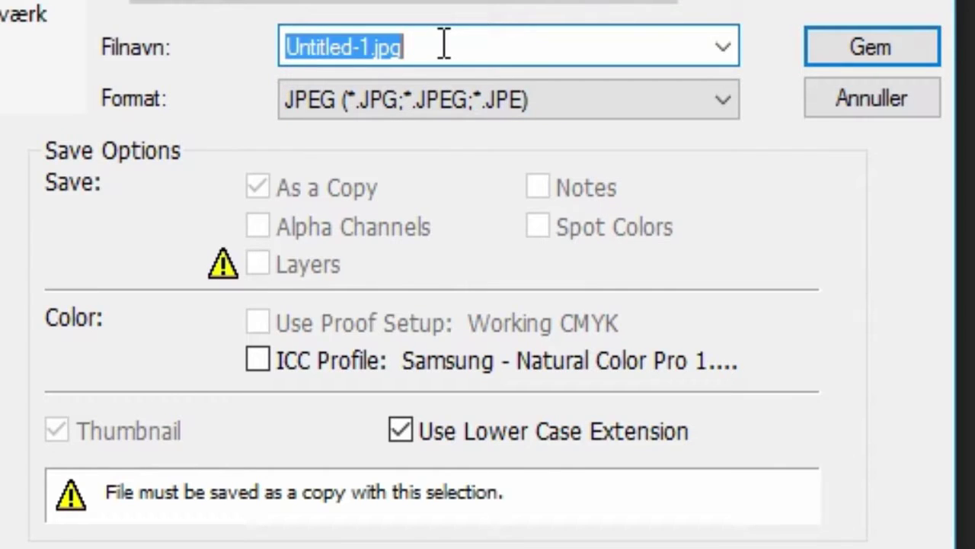
type("Get JP")
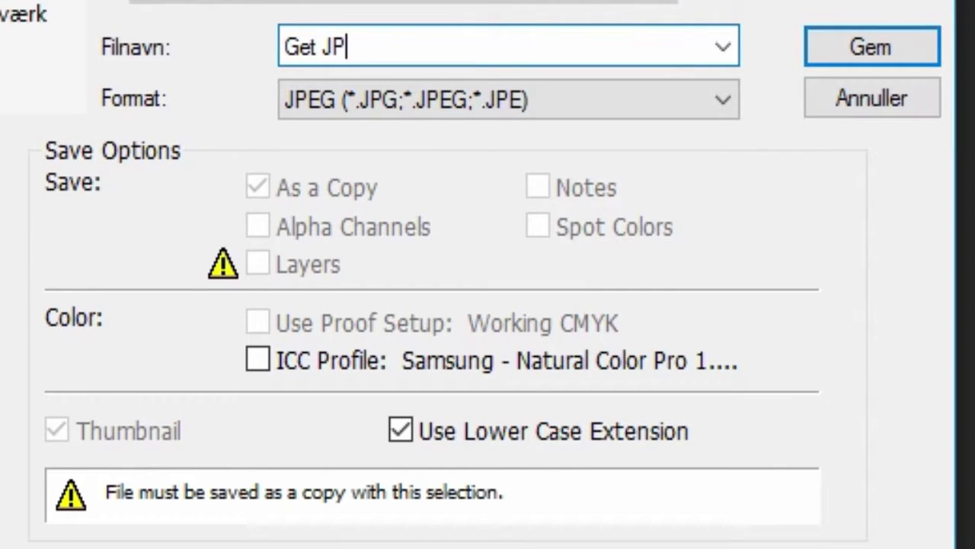
type("-")
key("BackSpace")
key("BackSpace")
type("-PEGGED")
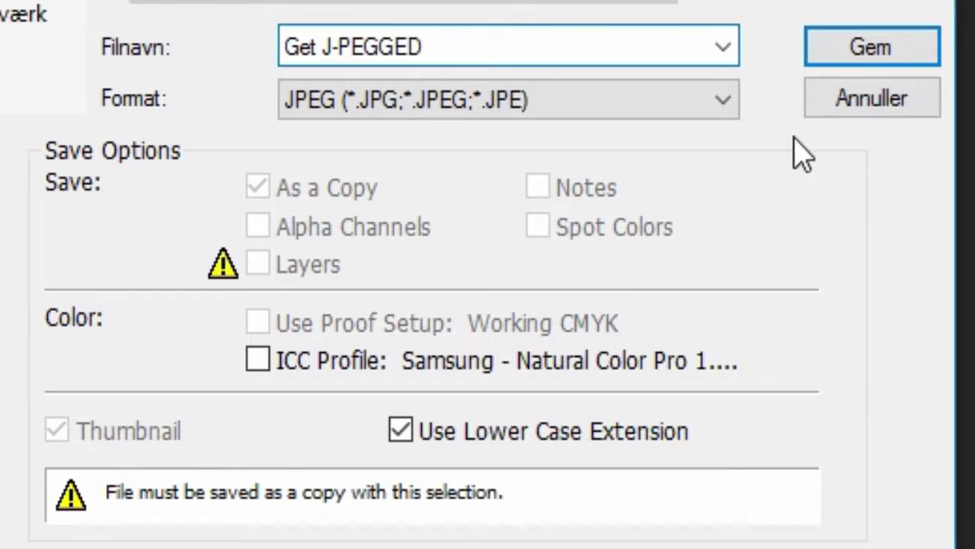
Save the JPEG copy at quality 12 (Maximum), Progressive with 3 scans.
left_click(864, 59)
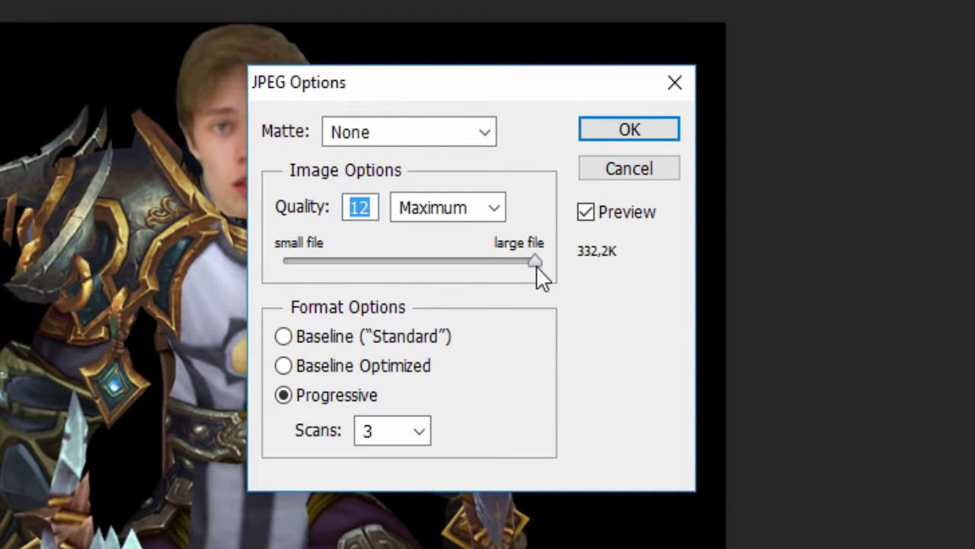
left_click_drag(537, 266, 549, 281)
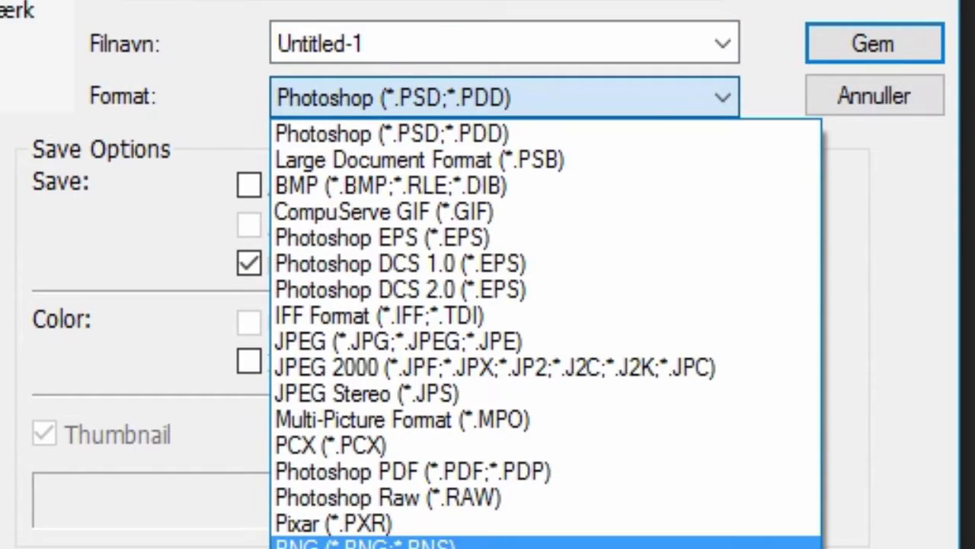
Choose PNG as the format and name the copy 'Get PNG-ED'.
left_click(358, 543)
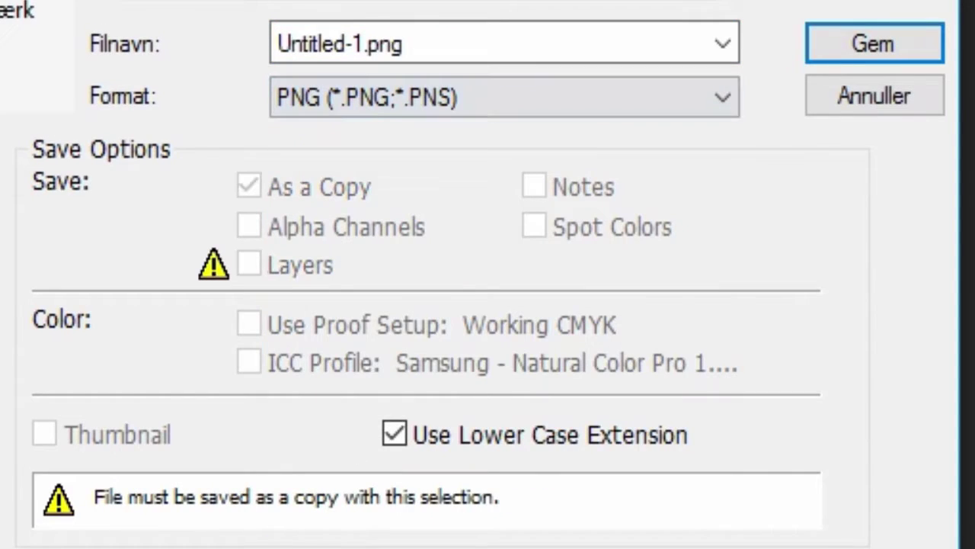
double_click(473, 35)
type("Get PNG-e")
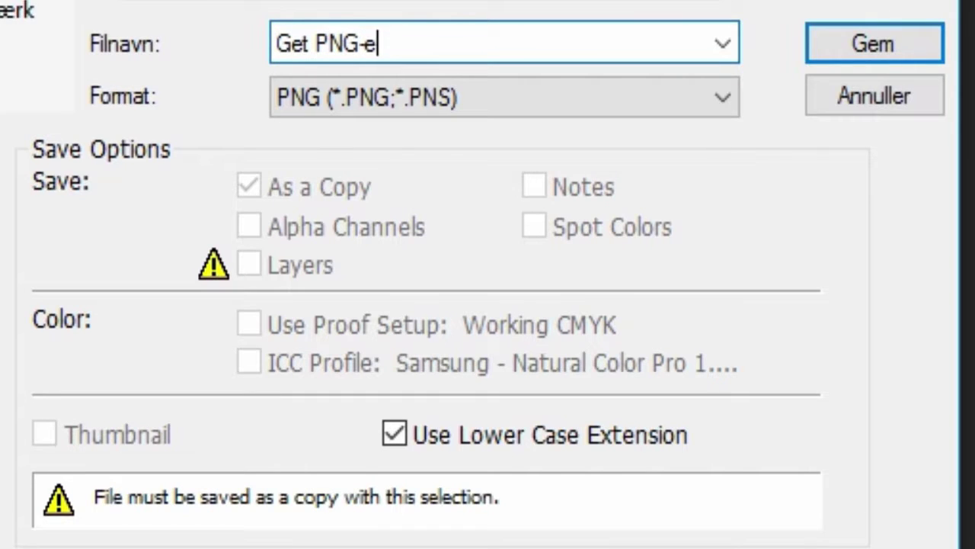
key("BackSpace")
type("ED")
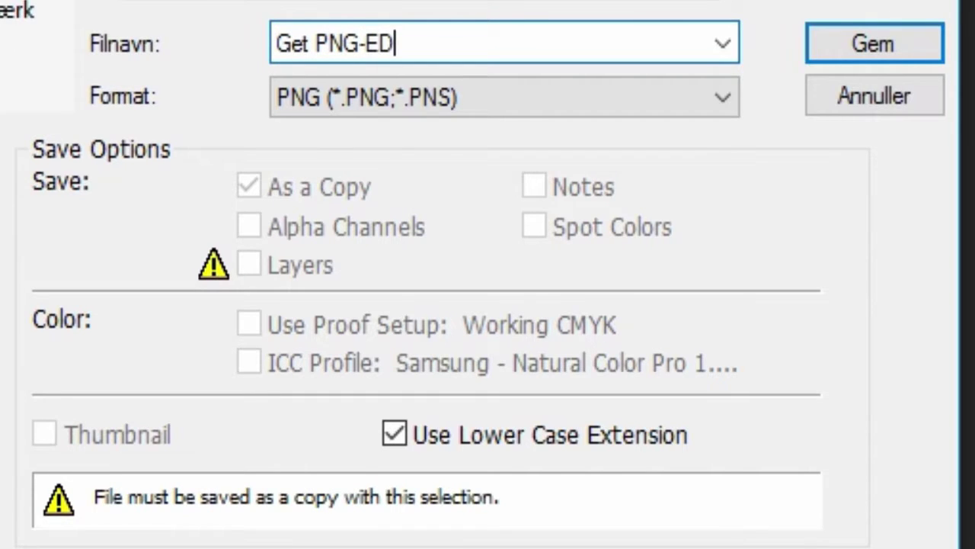